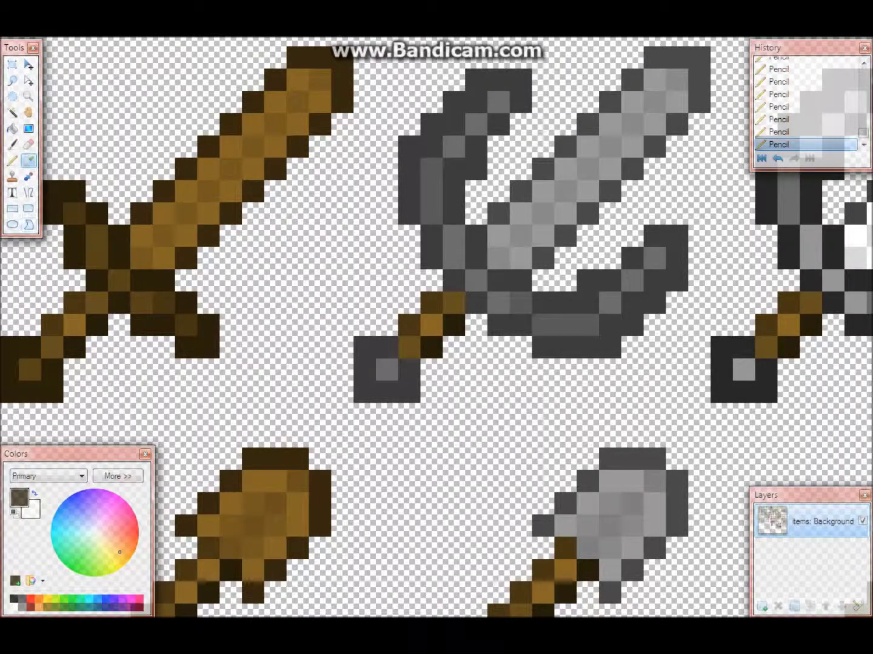
click(13, 160)
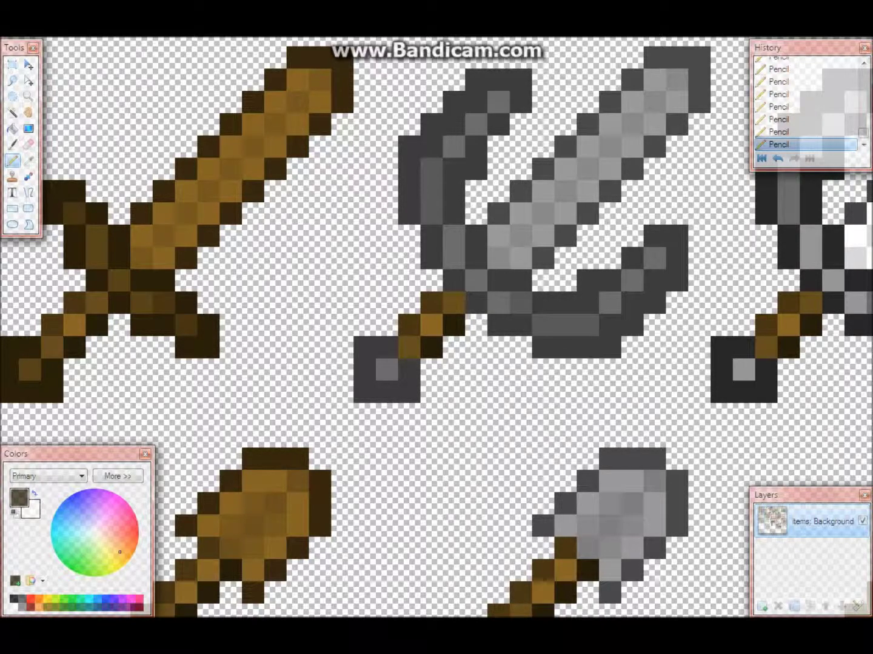
key(alt+f)
key(Escape)
key(ctrl+n)
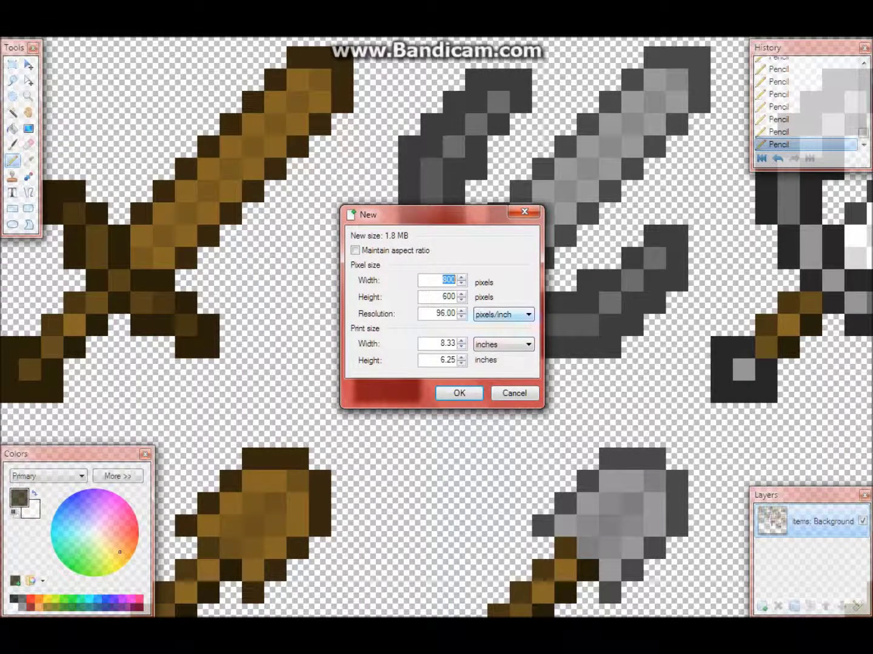
click(515, 393)
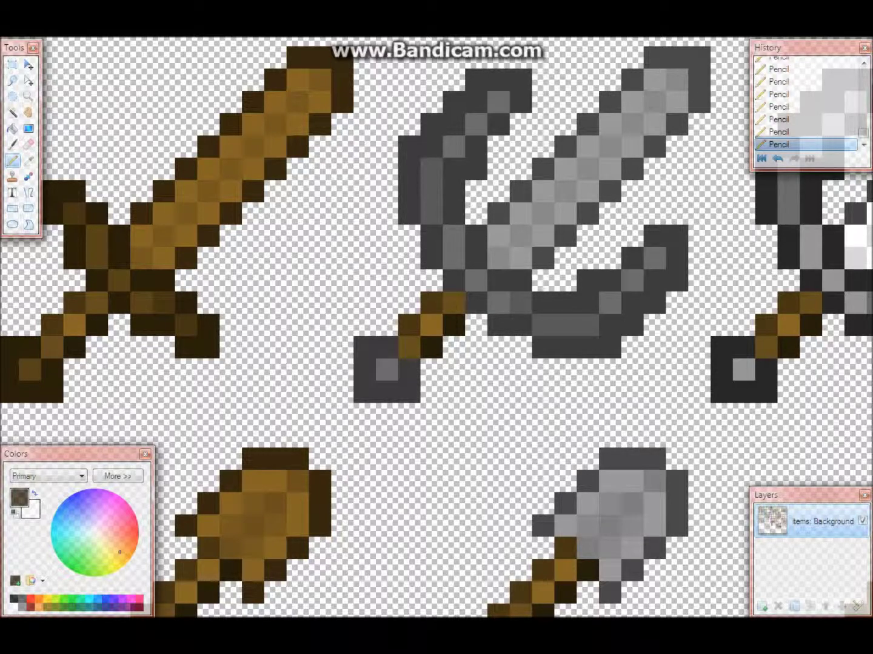
Step: View the items image from the texture pack's gui folder, close the viewer, and return to the image editor
click(233, 625)
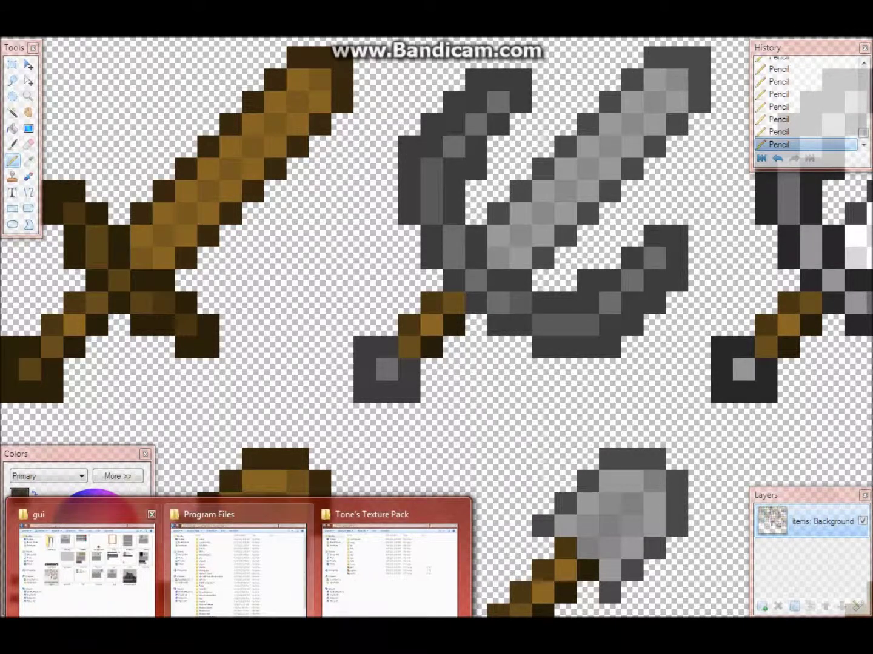
click(86, 563)
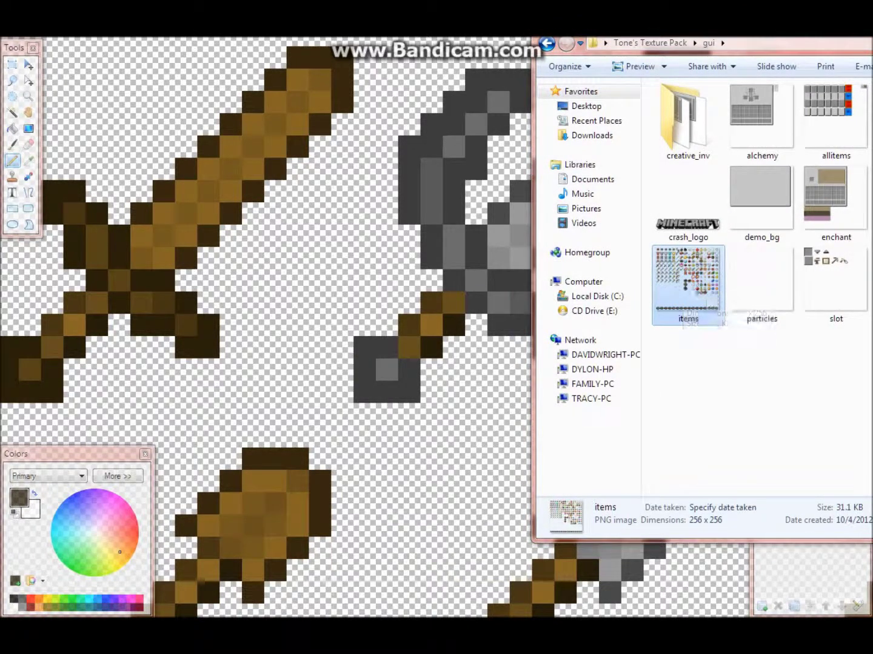
double_click(685, 299)
scroll(443, 304, up, 5)
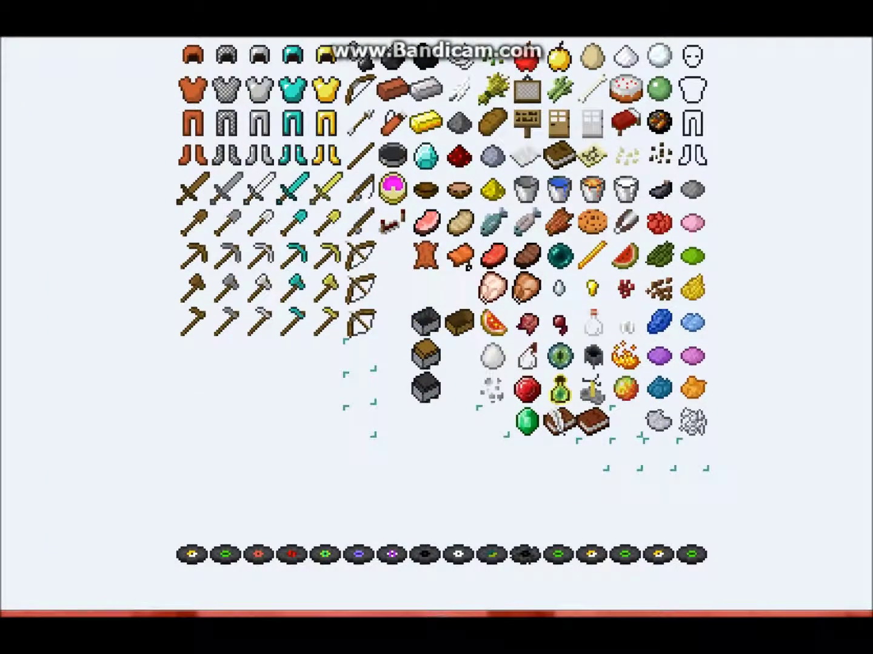
key(alt+F4)
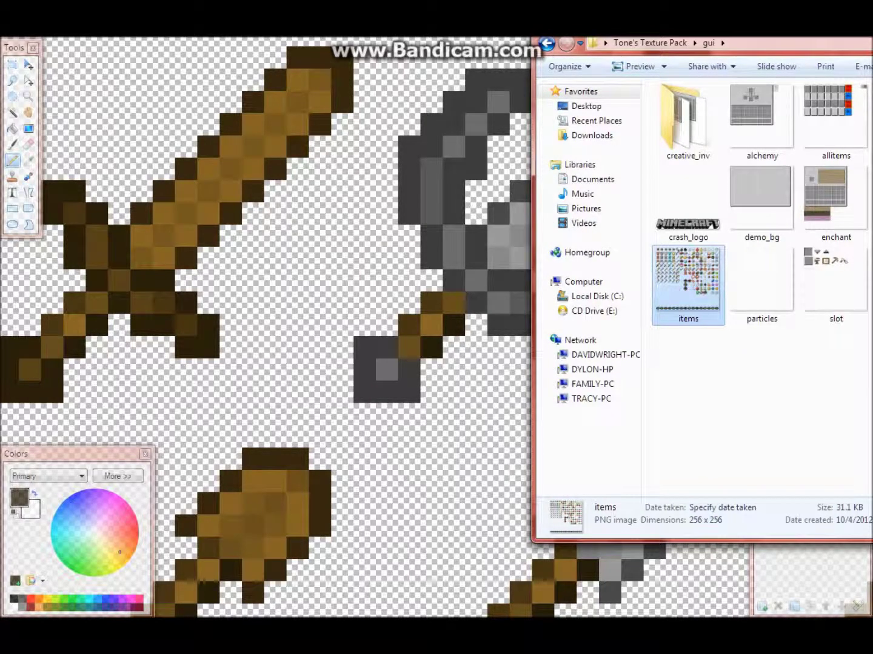
key(alt+Tab)
Step: Examine the wooden, stone, iron, diamond and gold swords on the items sheet, comparing the wooden sword's guard with the curved ones
scroll(436, 327, down, 1)
scroll(437, 327, up, 1)
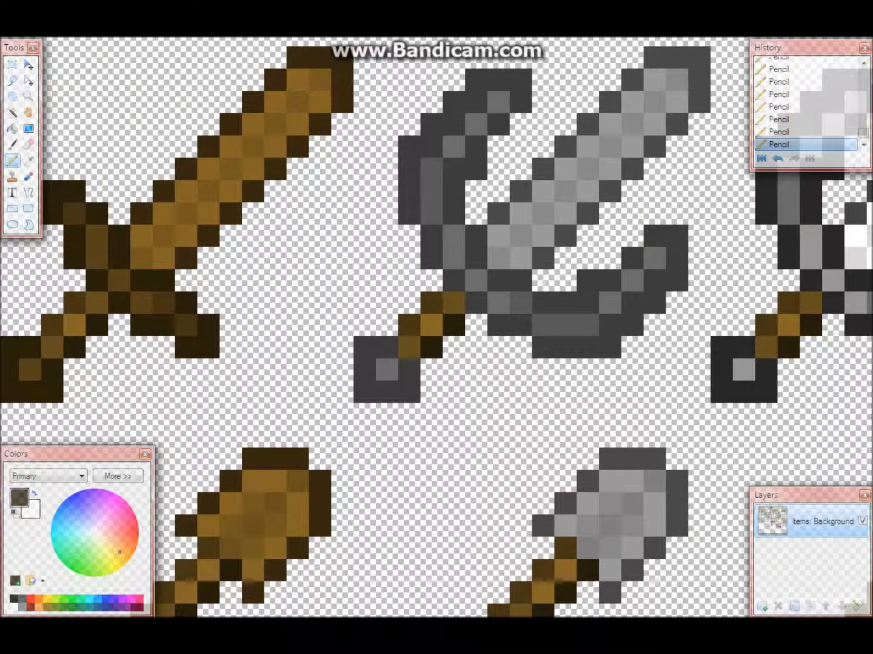
scroll(437, 424, down, 12)
scroll(506, 435, down, 2)
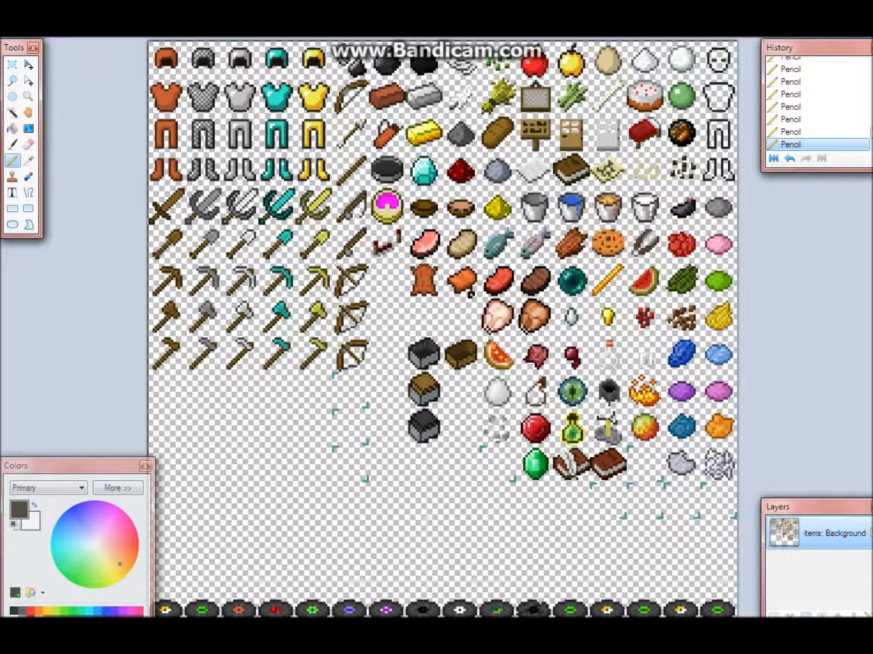
scroll(298, 218, up, 5)
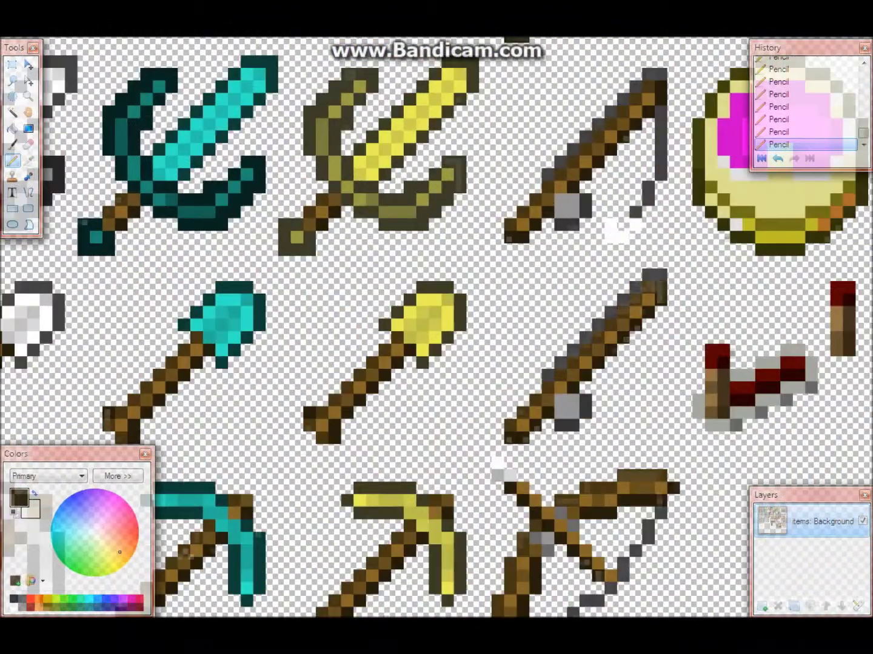
scroll(206, 86, up, 4)
scroll(424, 472, down, 3)
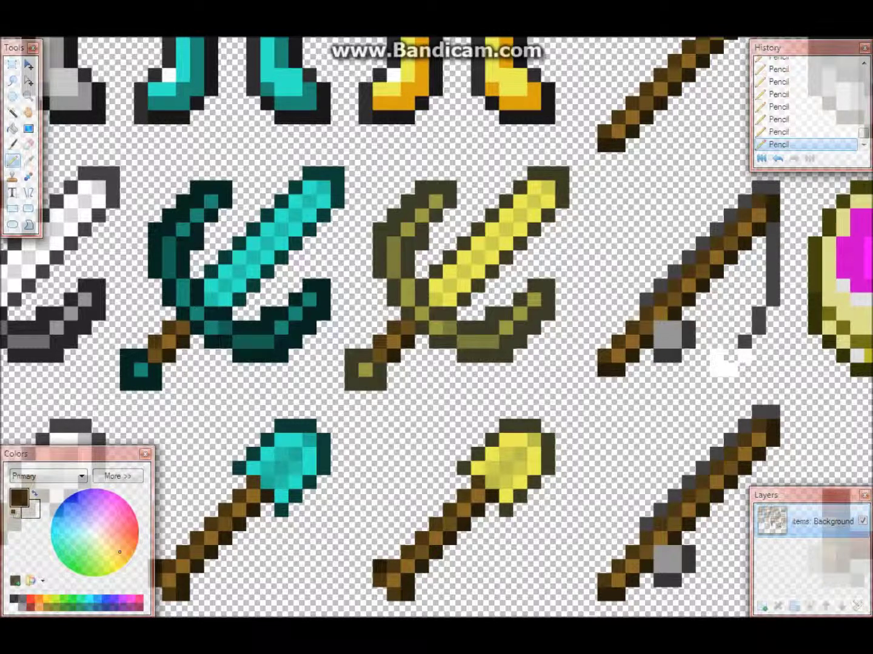
scroll(437, 327, left, 10)
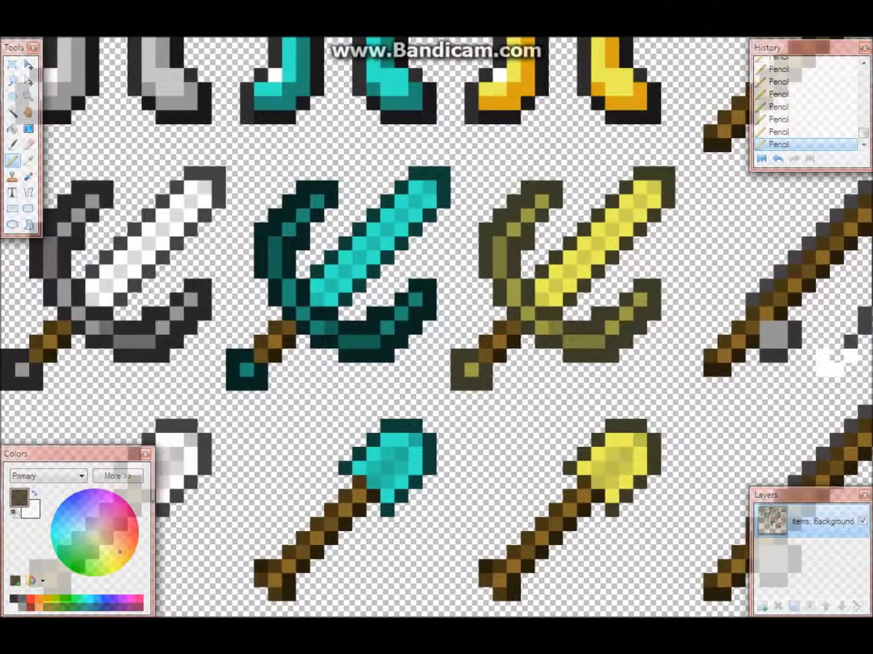
scroll(436, 327, up, 3)
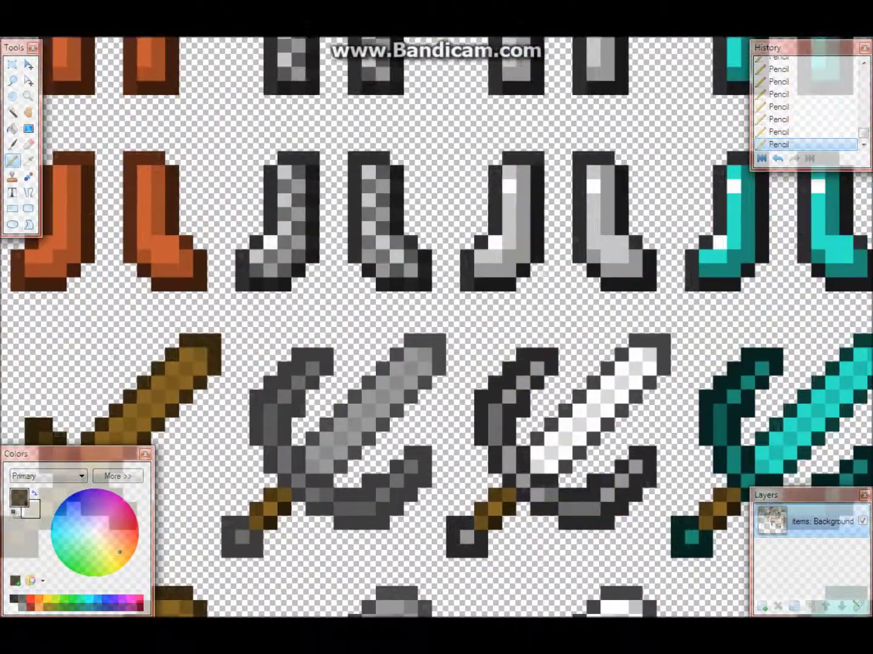
scroll(436, 327, down, 4)
scroll(437, 328, up, 3)
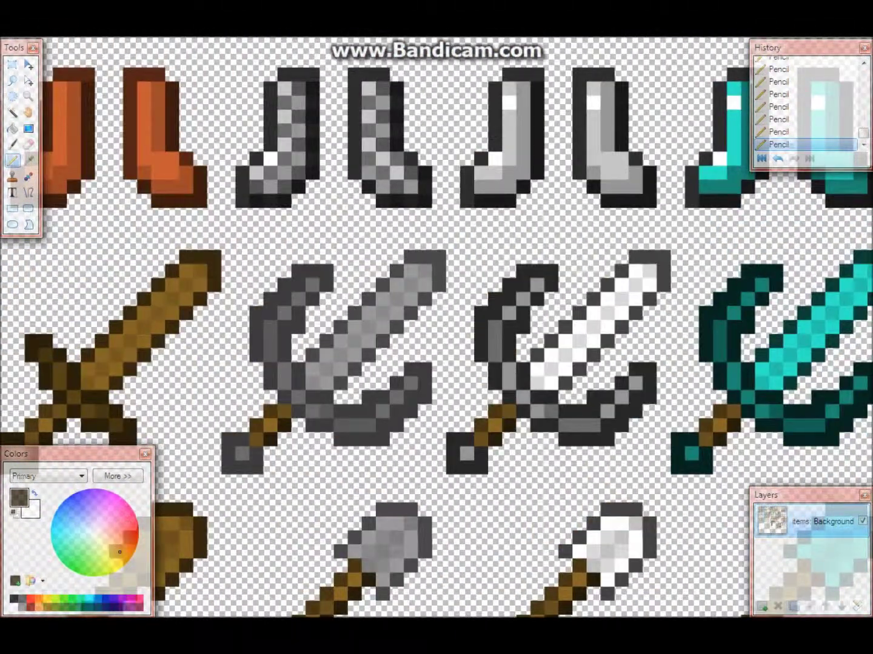
scroll(145, 315, up, 3)
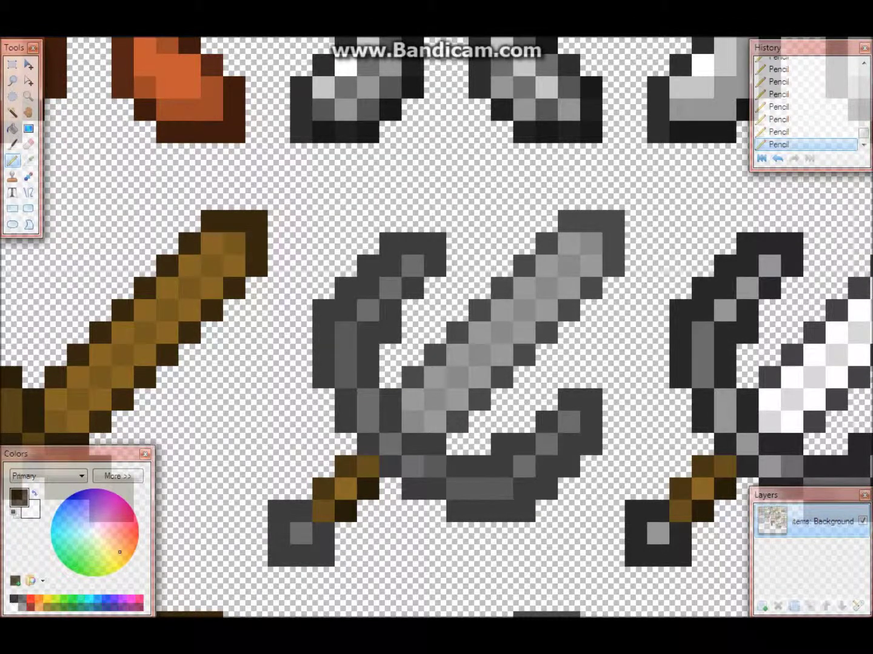
scroll(437, 327, left, 2)
scroll(436, 328, down, 4)
scroll(436, 328, up, 2)
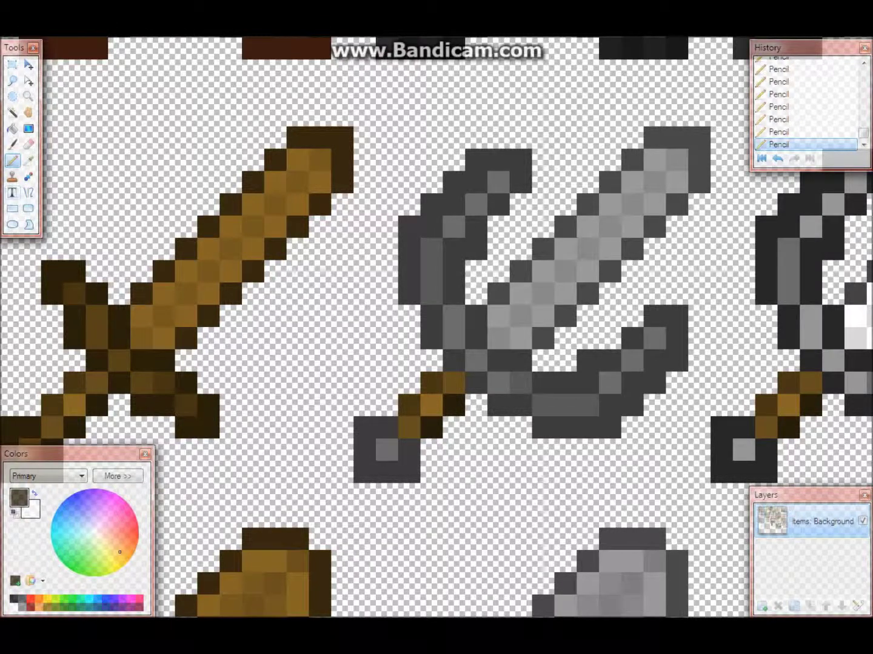
Step: Sample the wooden sword guard's darkest brown and pencil the upper prong's stepped outer outline, curving up and around its tip
key(k)
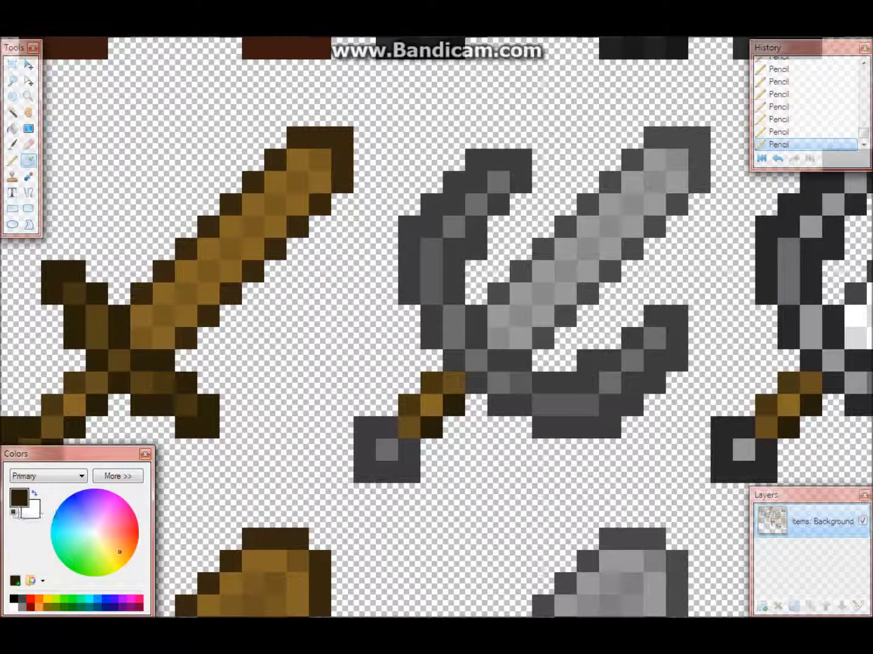
click(12, 162)
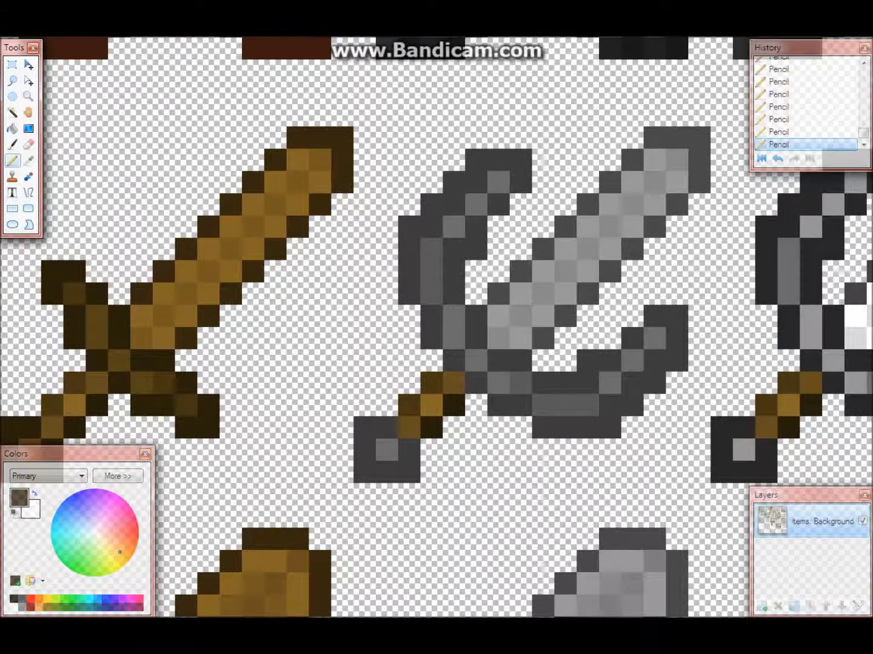
click(52, 249)
click(52, 227)
click(75, 226)
click(76, 204)
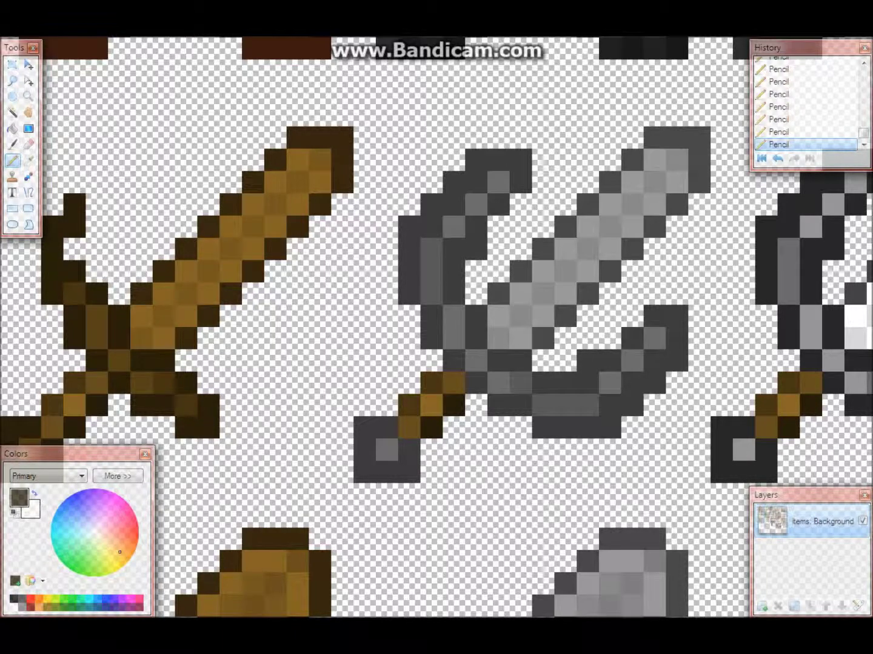
click(98, 204)
click(97, 182)
click(120, 182)
click(118, 160)
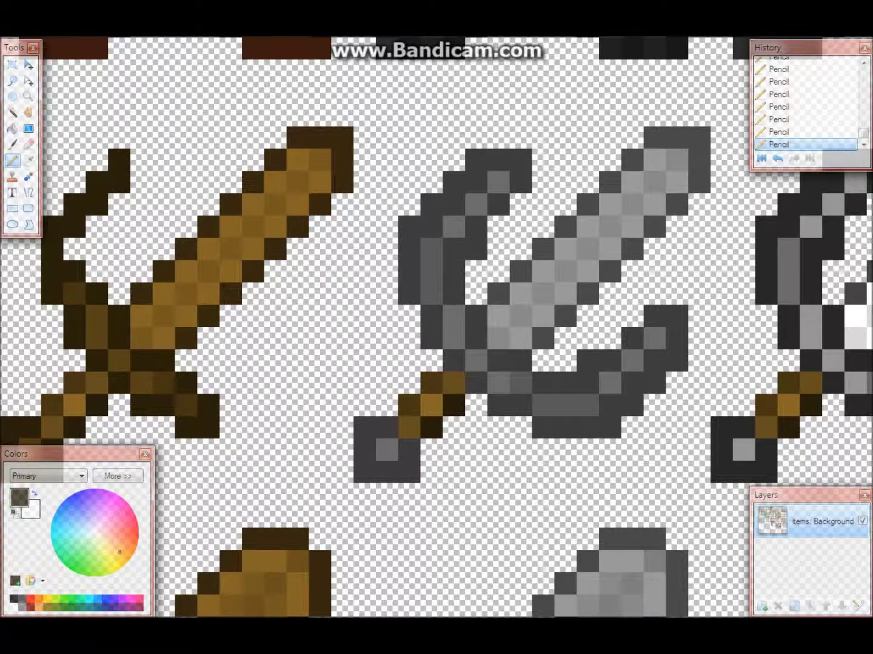
click(141, 160)
click(163, 160)
click(163, 182)
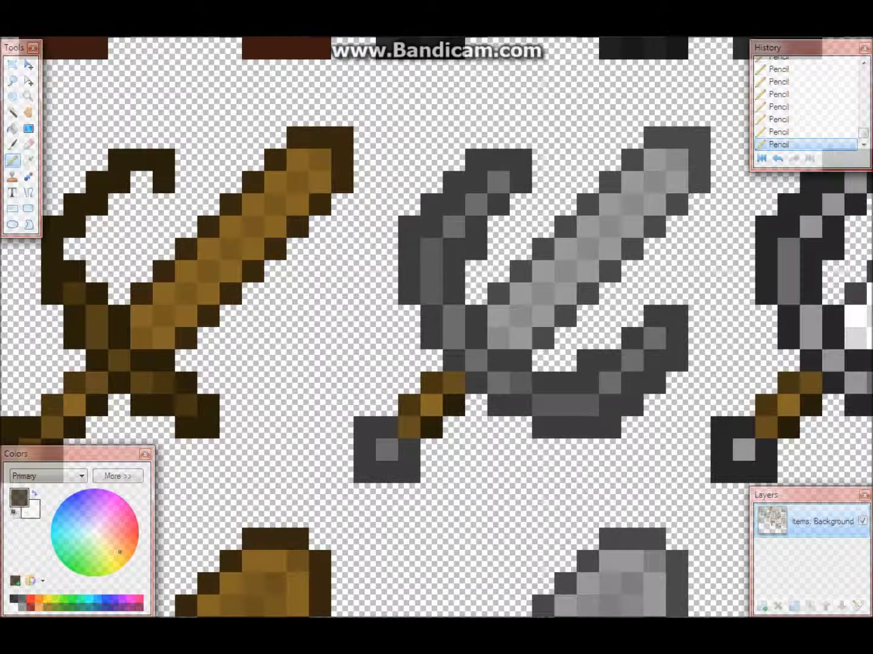
Step: Pencil the inner outline of the wooden sword's upper prong in dark brown, stepping from the tip down to the guard
click(141, 204)
click(120, 227)
click(97, 249)
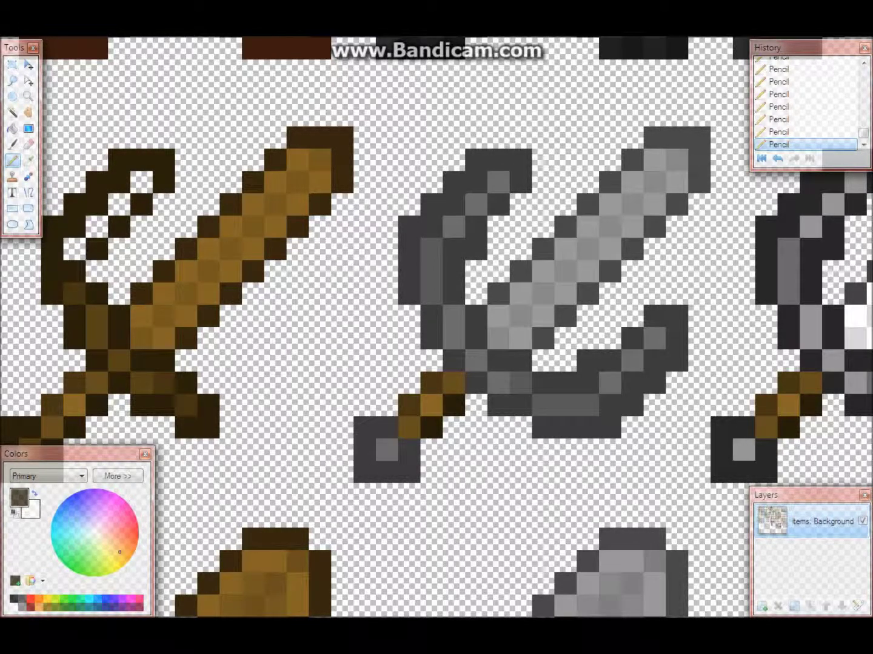
click(119, 249)
click(98, 272)
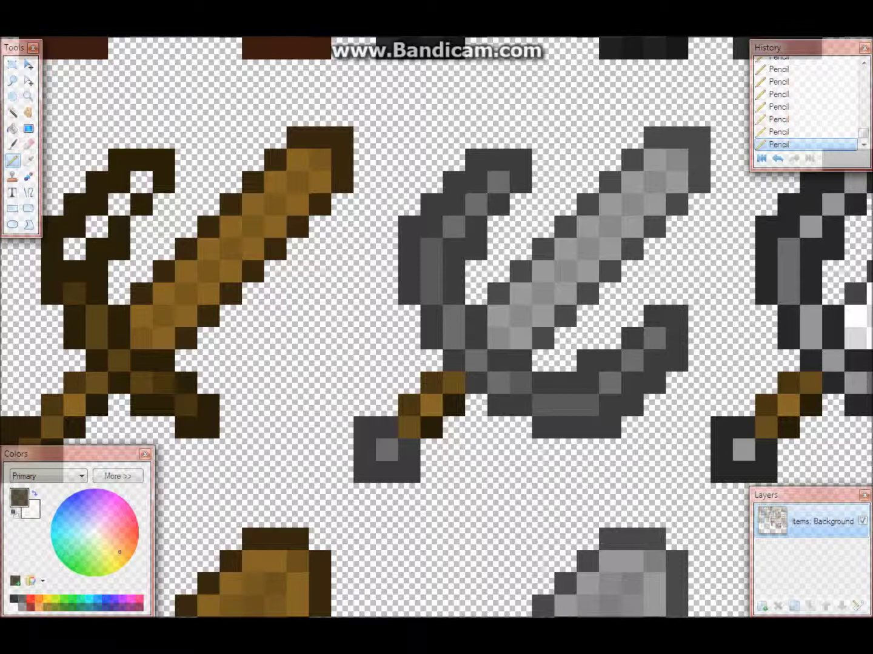
Step: Pencil the stepped outer outline of the wooden sword's lower prong in dark brown, from the guard's end around the tip
click(231, 427)
click(254, 426)
click(254, 404)
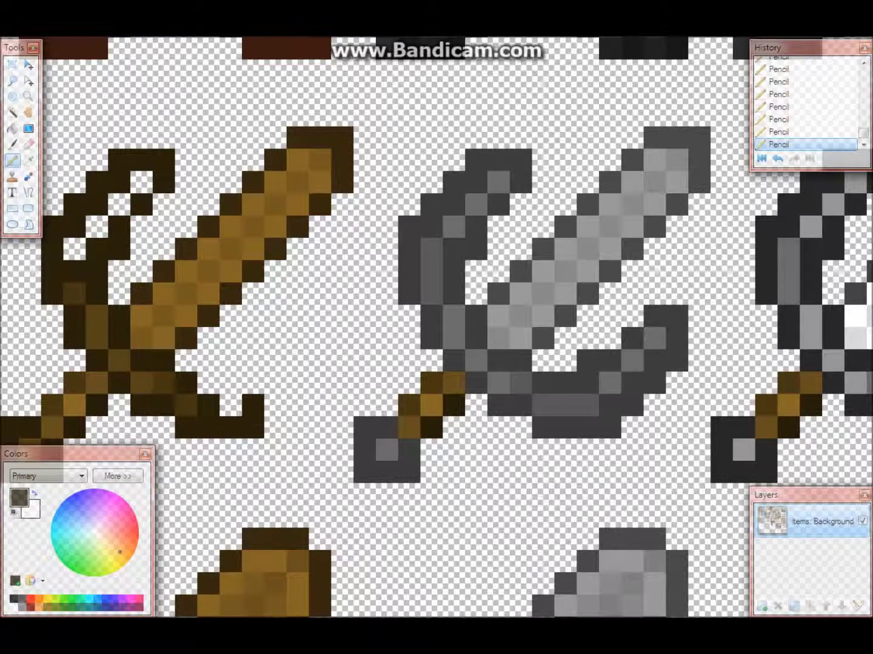
click(275, 404)
click(275, 383)
click(297, 383)
click(297, 362)
click(320, 362)
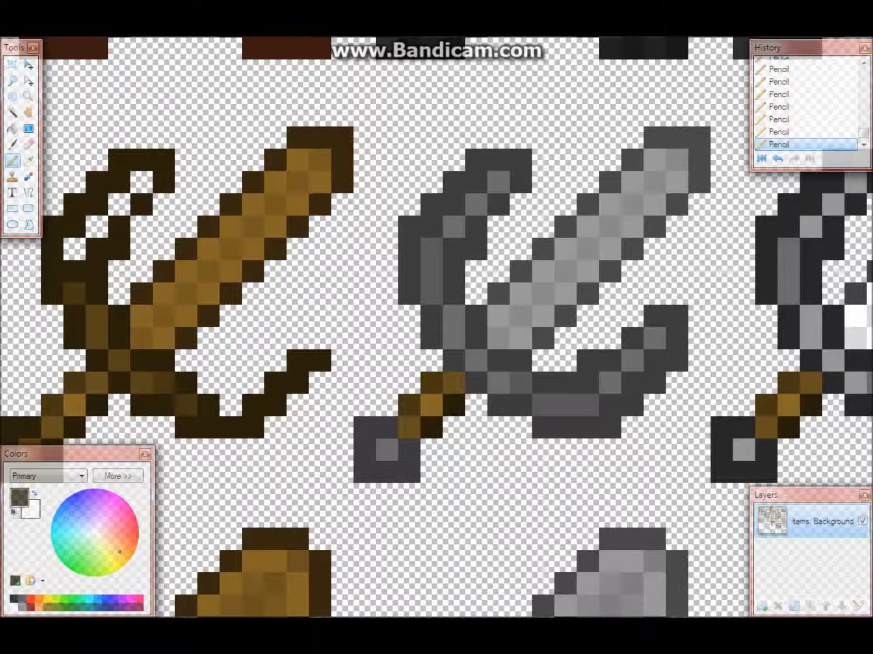
click(320, 339)
click(319, 315)
click(298, 315)
Step: Pencil the inner outline of the wooden sword's lower prong in dark brown, from near the tip back to the guard
click(276, 338)
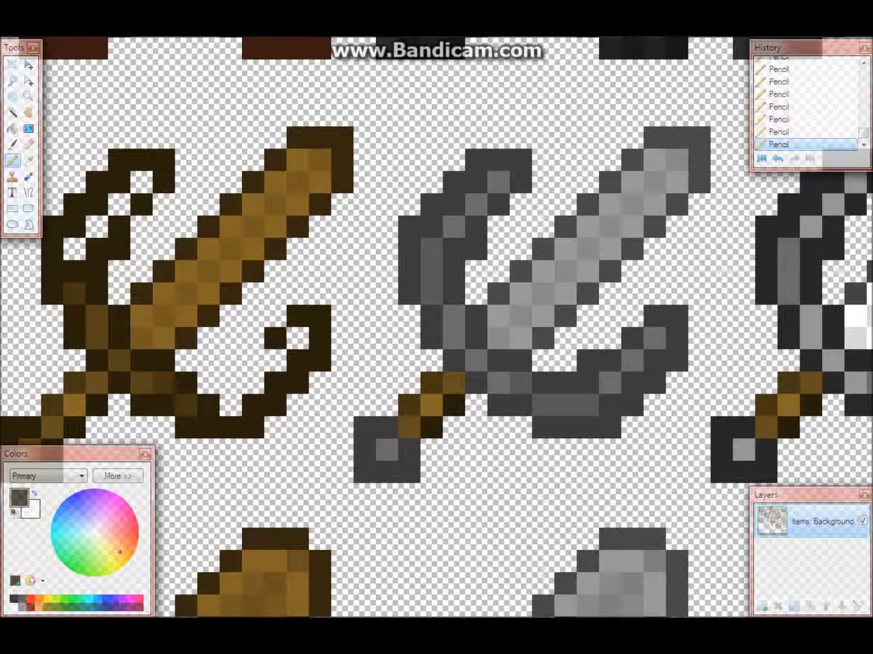
click(254, 360)
click(231, 362)
click(230, 383)
click(209, 382)
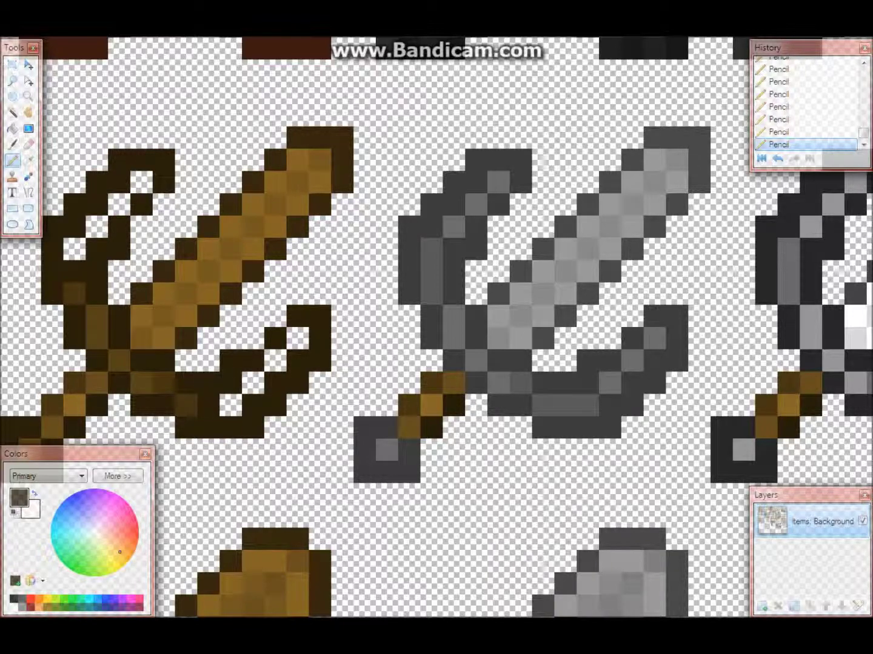
Step: Sample the medium brown inside the wooden sword's guard and fill two interior pixels at the base of each prong
click(28, 160)
click(143, 384)
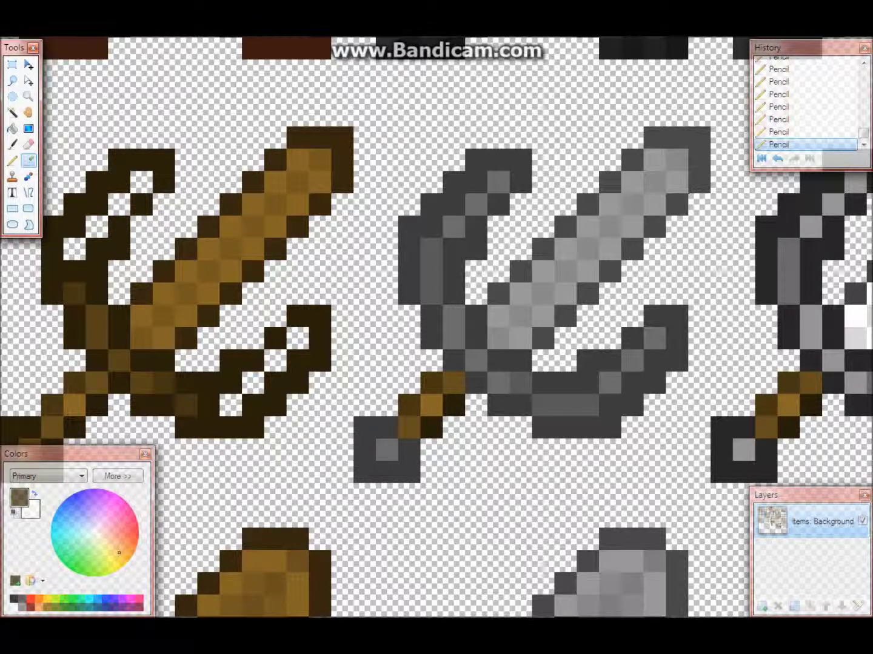
click(11, 160)
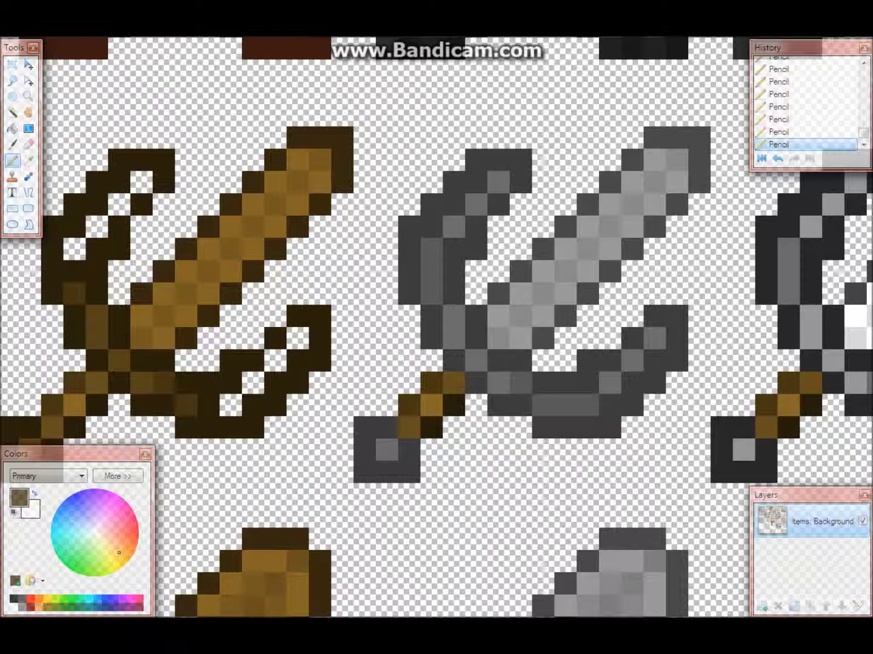
drag(209, 405, 230, 406)
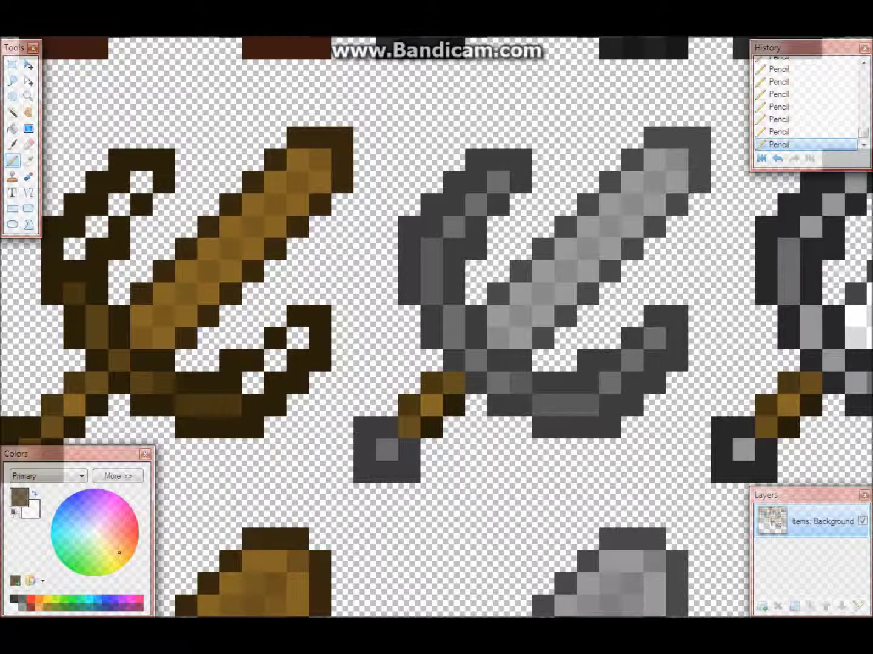
click(74, 271)
click(75, 248)
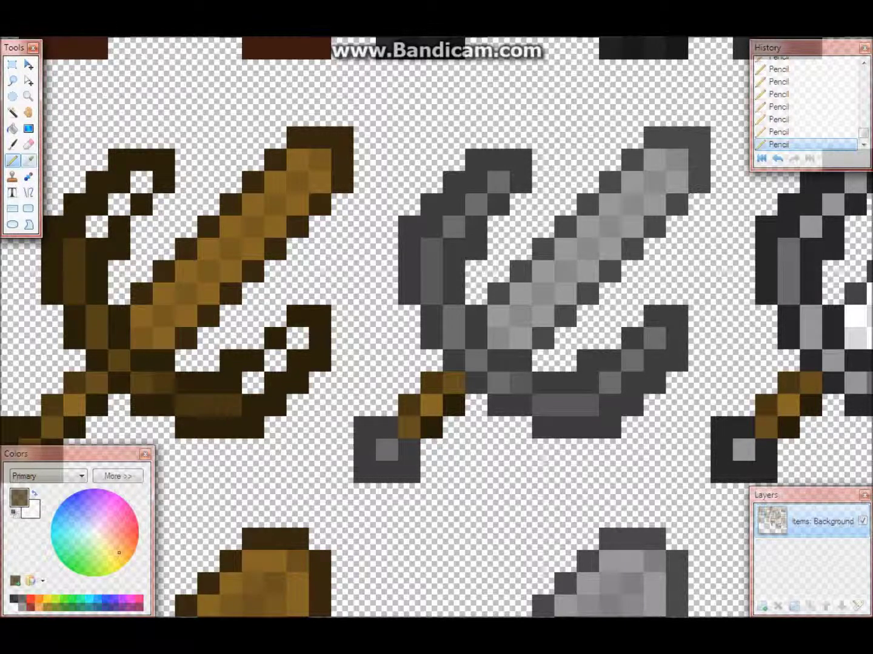
Step: Sample the lighter brown inside the wooden sword's guard and fill the remaining interior pixels of both prongs up to their tips
click(28, 160)
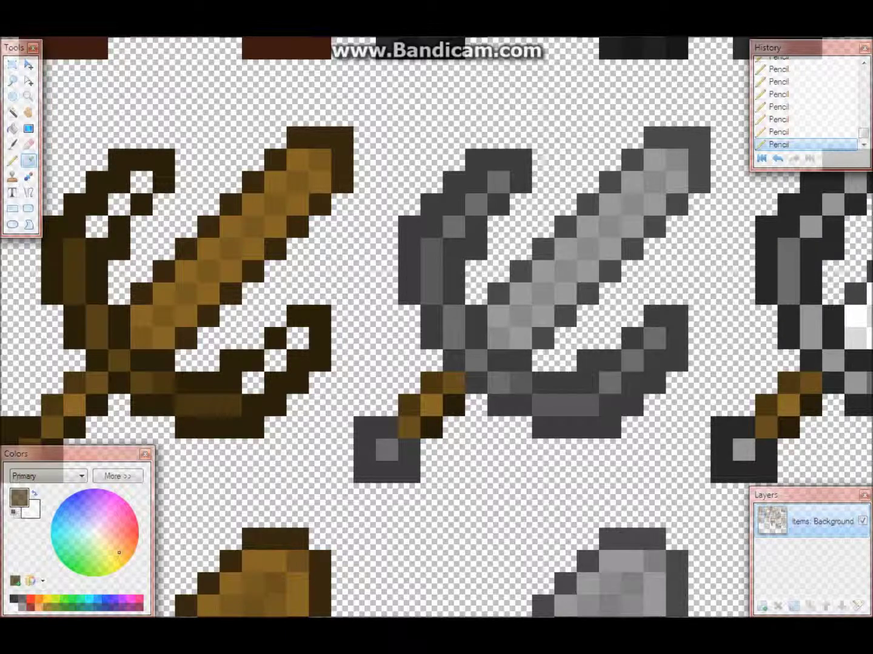
click(12, 161)
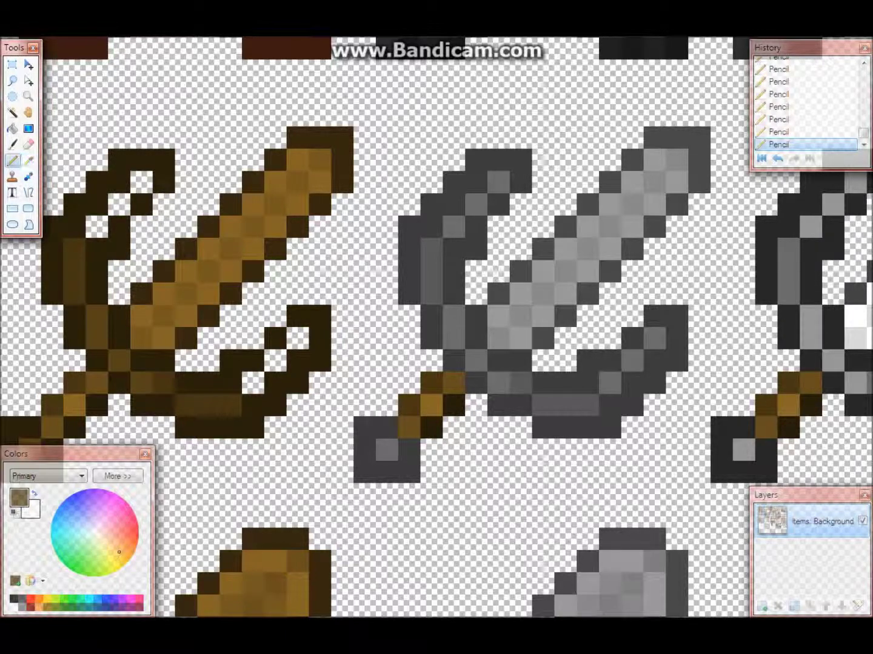
click(97, 226)
click(118, 204)
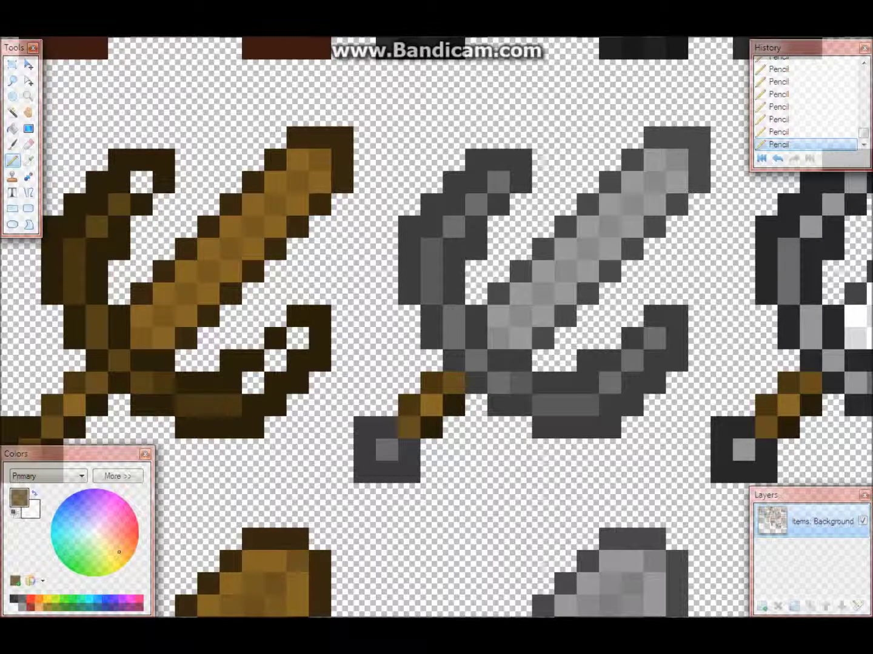
click(140, 182)
click(252, 383)
click(276, 361)
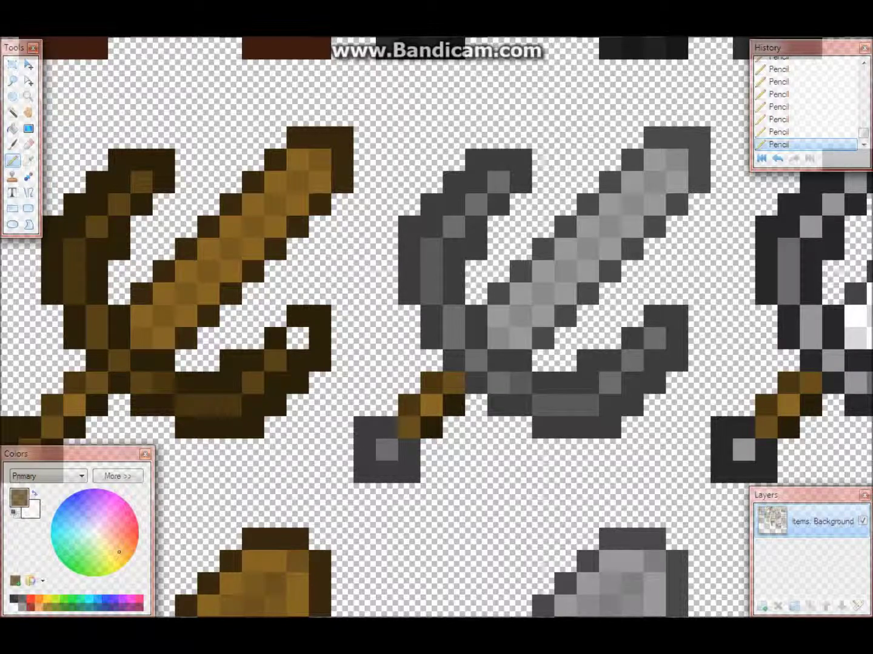
click(298, 338)
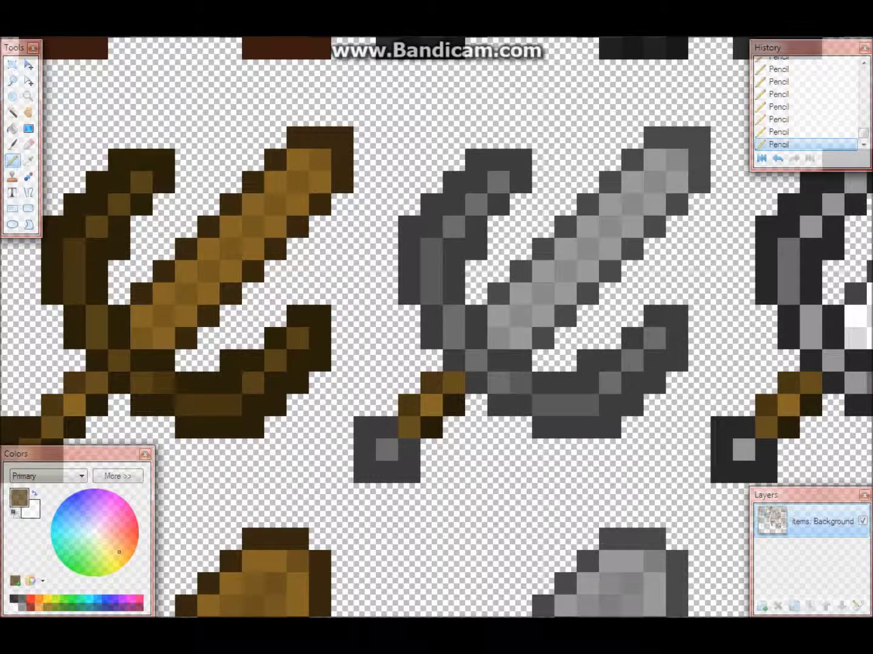
Step: Try to pencil a two-pixel-wide dark brown extension beside the lower handle of the wooden shovel, using the handle's sampled brown
scroll(436, 327, down, 3)
scroll(437, 328, up, 3)
scroll(436, 328, down, 6)
scroll(436, 328, down, 2)
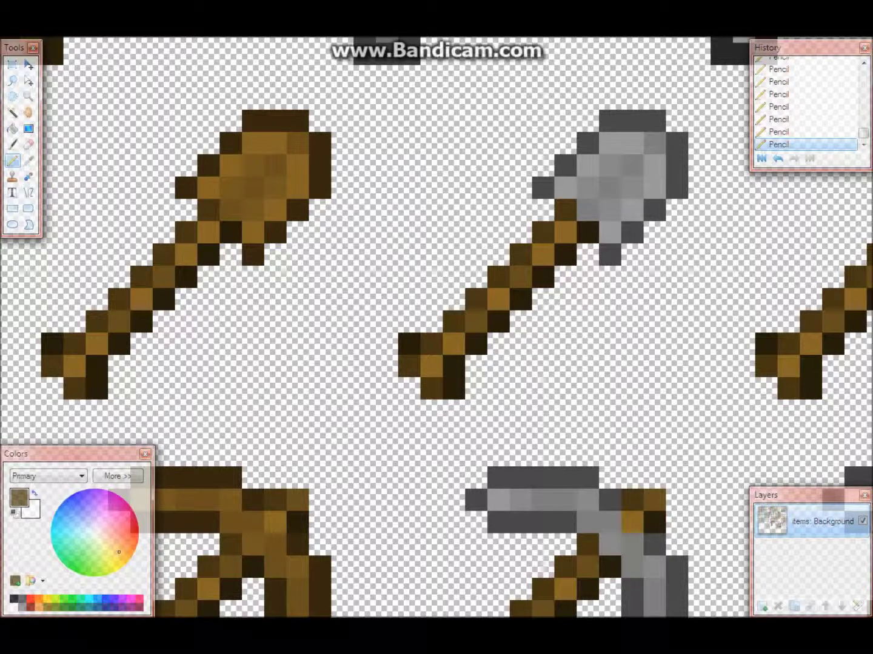
click(29, 160)
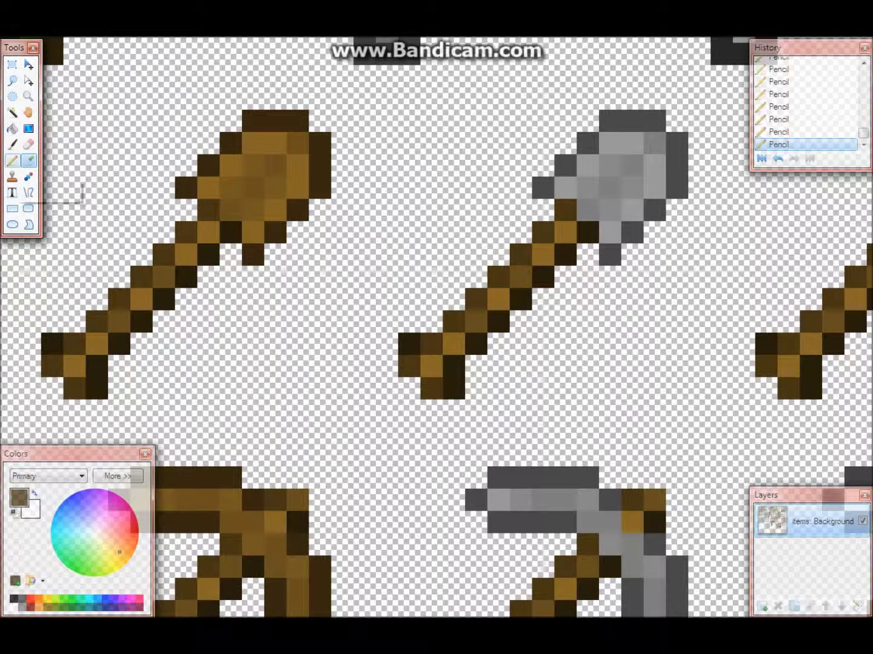
click(12, 161)
click(97, 299)
click(97, 276)
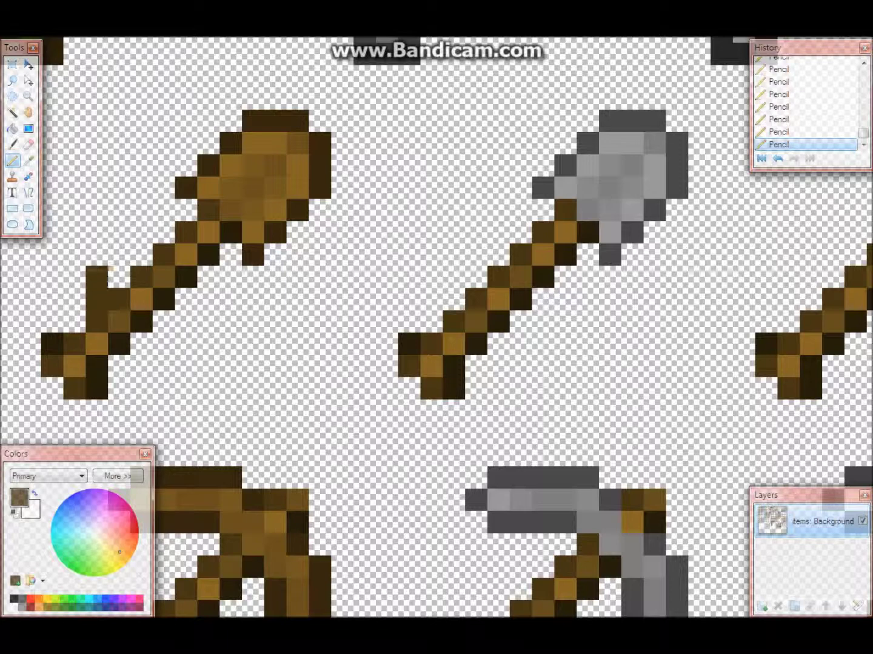
click(75, 299)
click(74, 277)
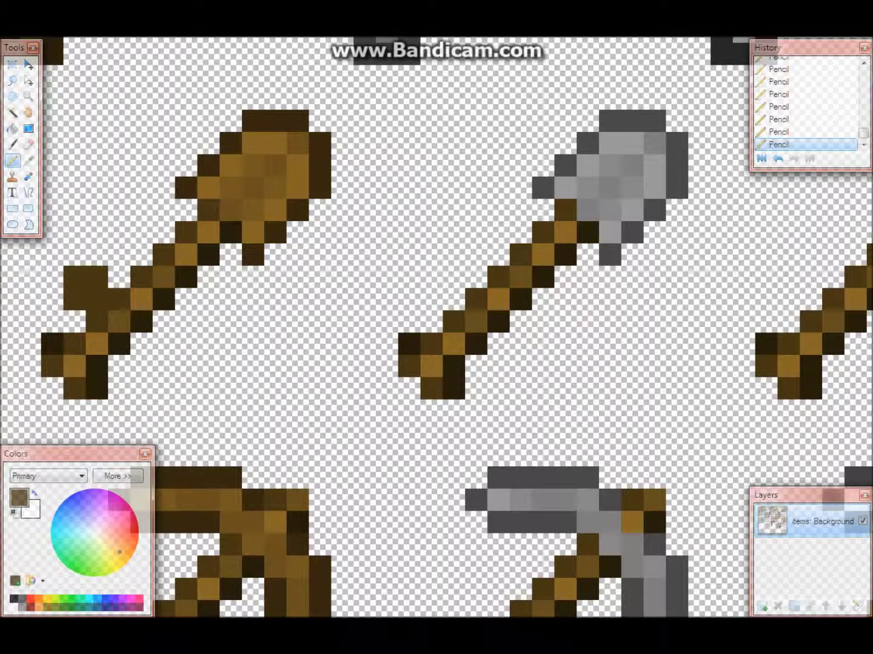
click(75, 322)
click(75, 255)
click(97, 255)
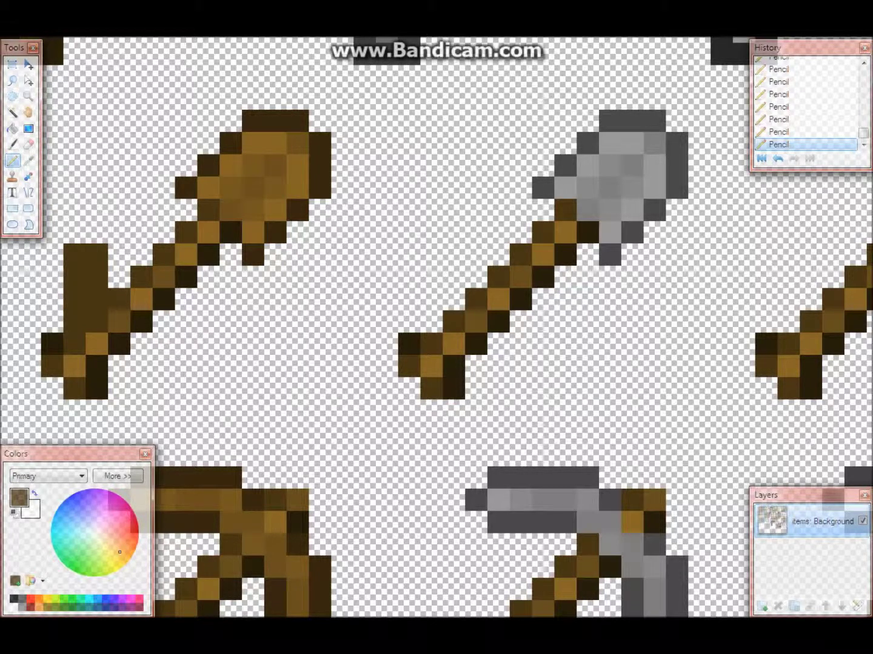
Step: Undo all the pencil pixels added beside the wooden shovel's handle
key(alt+e)
key(ctrl+z)
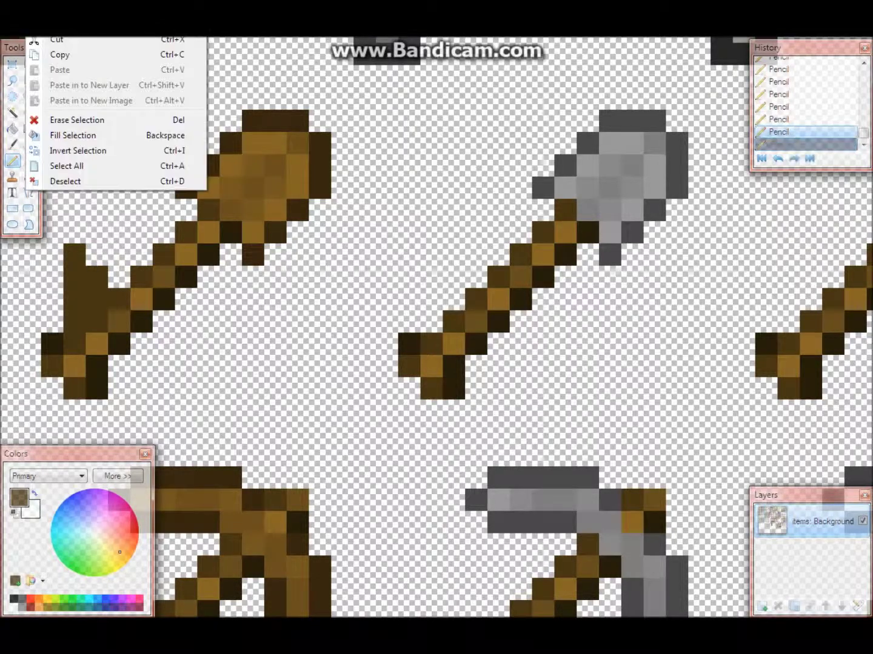
key(ctrl+z)
key(ctrl+z)
key(ctrl+z)
key(ctrl+z)
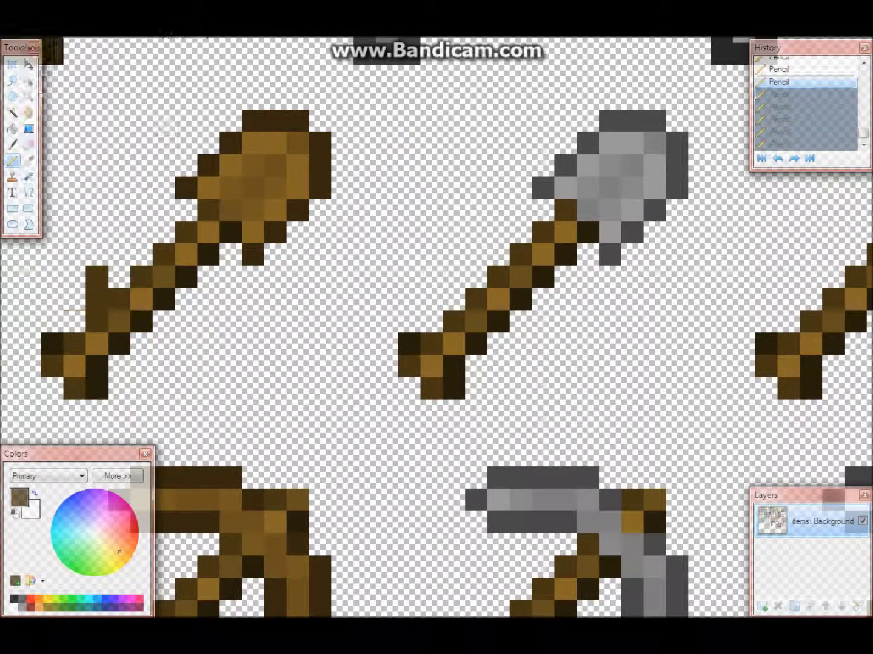
key(ctrl+z)
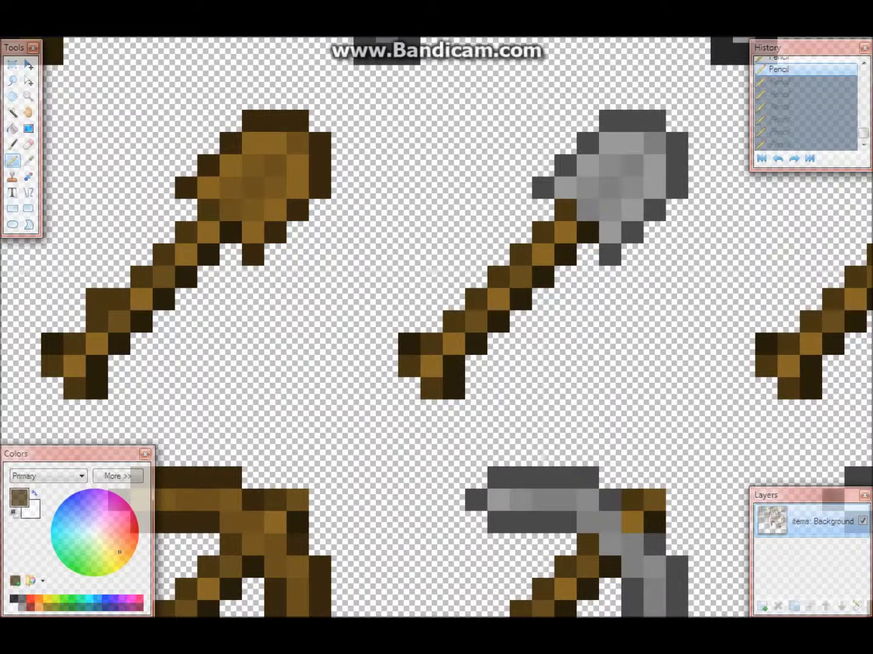
key(ctrl+z)
key(ctrl+z)
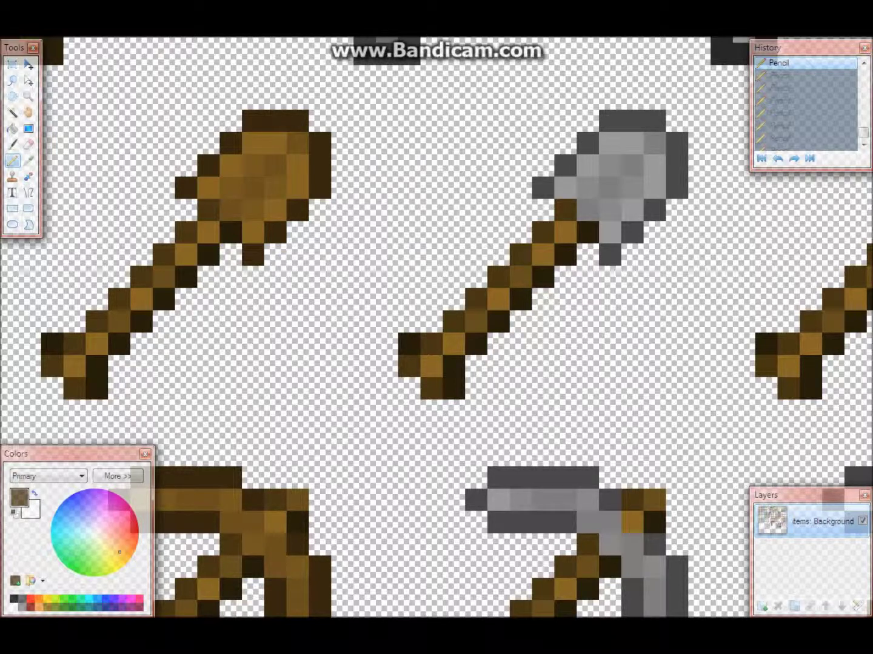
Step: Refill the interior pixel at the tip of the wooden sword's lower prong with the prong's sampled lighter brown
scroll(436, 328, up, 6)
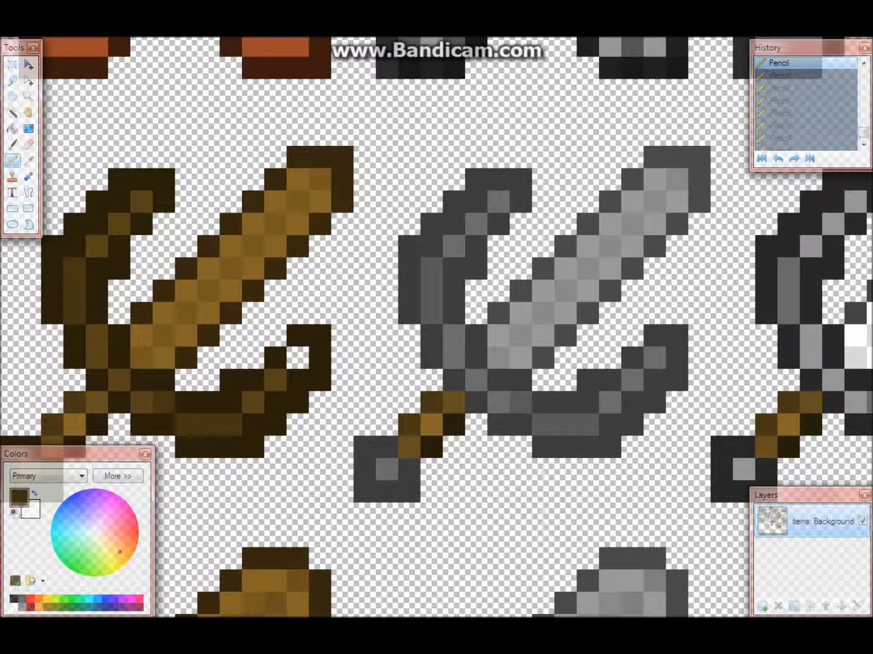
click(297, 357)
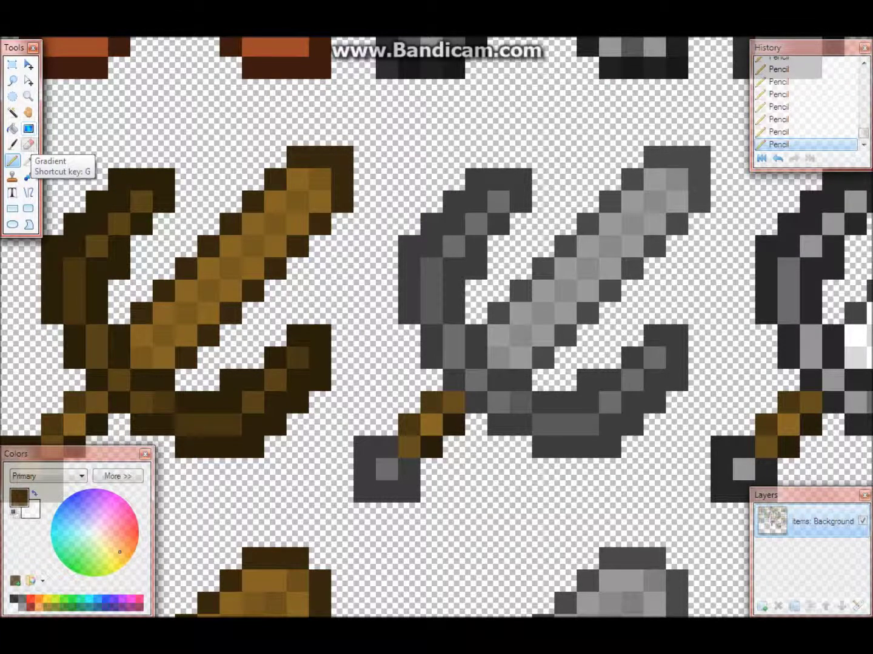
click(28, 162)
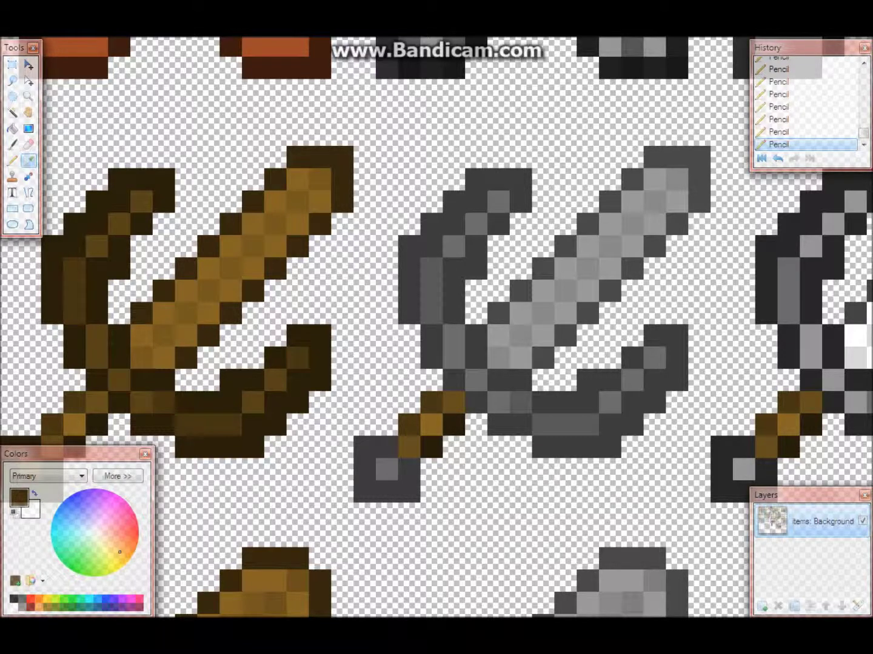
click(12, 161)
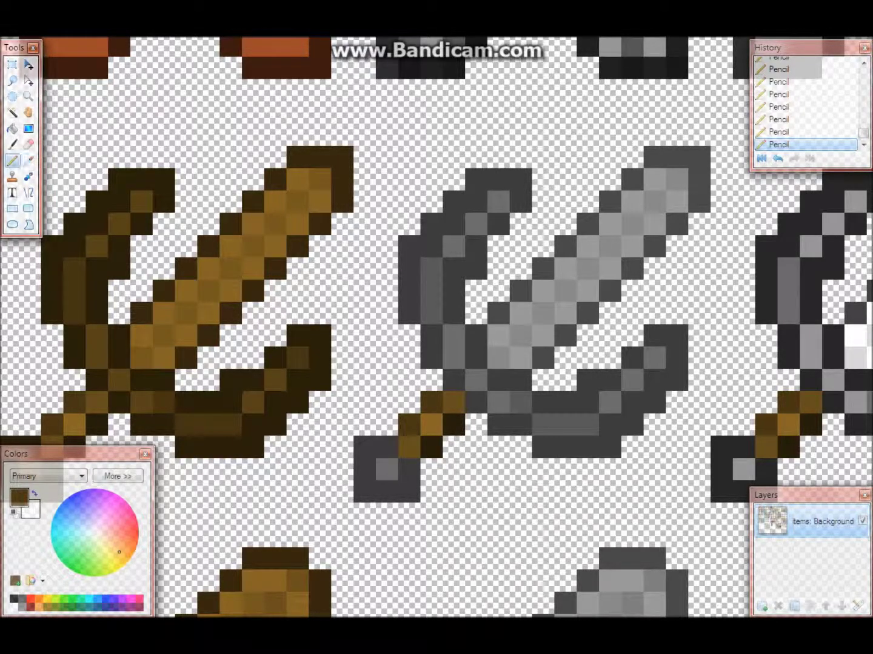
click(298, 357)
Step: Try to pencil a stepped dark brown shape beside the lower handle of the wooden shovel, using the handle's sampled brown
scroll(437, 327, down, 6)
scroll(437, 327, up, 2)
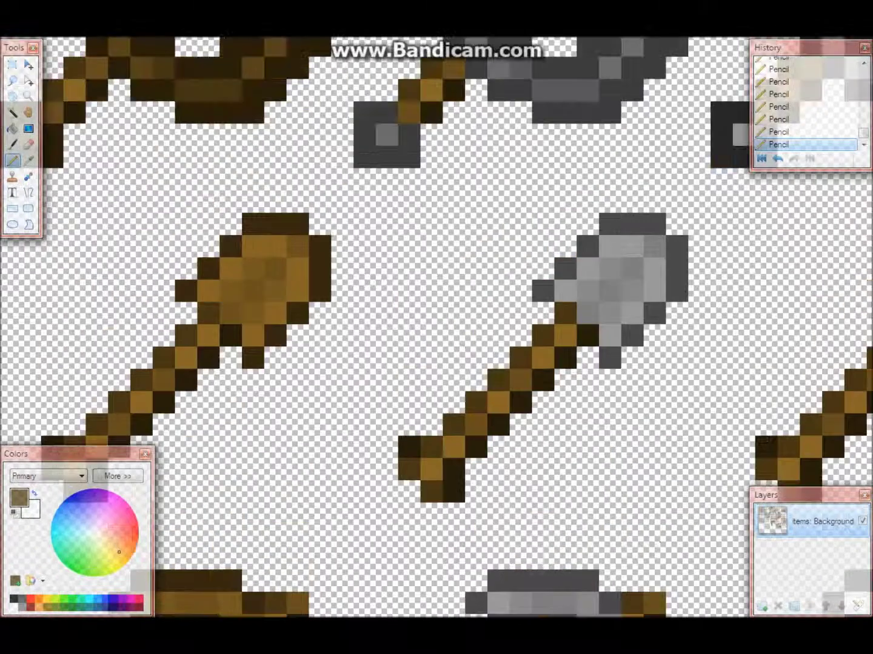
scroll(436, 327, down, 1)
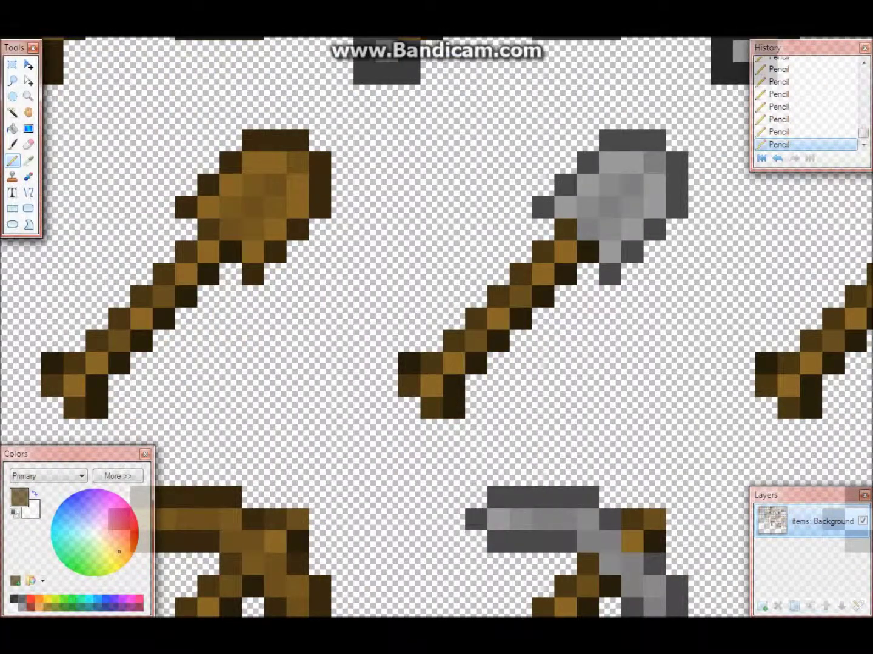
click(29, 161)
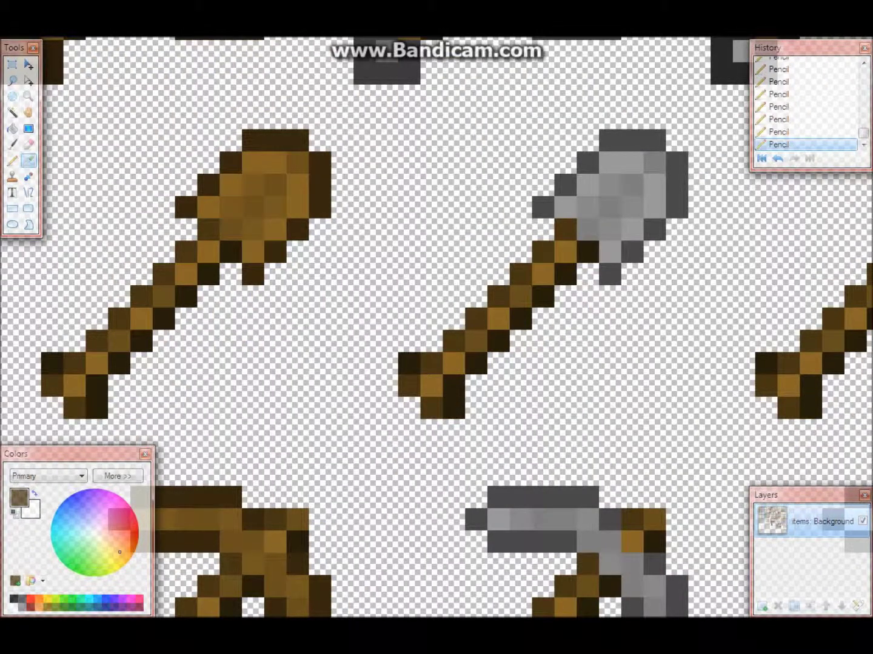
click(13, 161)
click(74, 318)
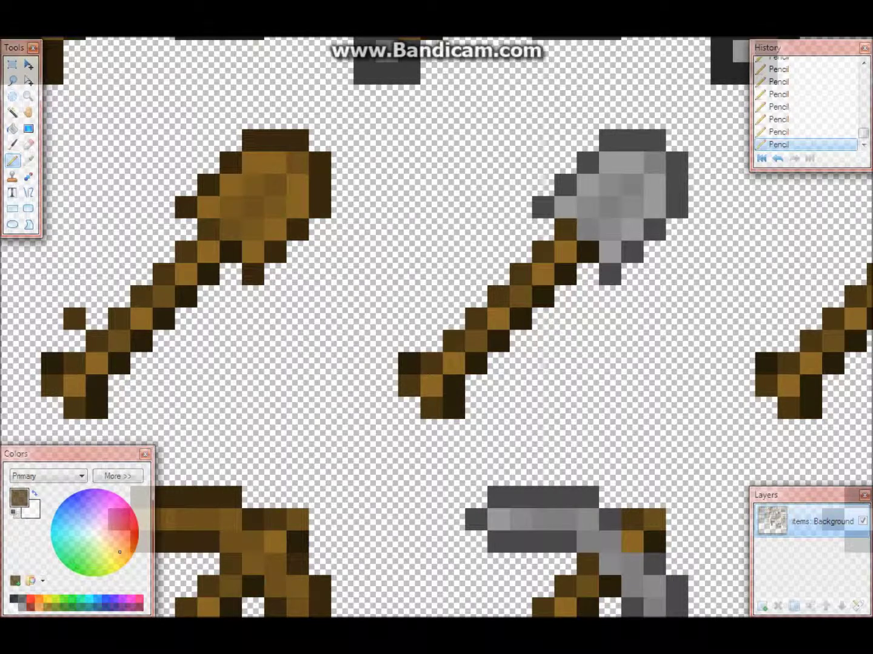
click(52, 340)
click(74, 342)
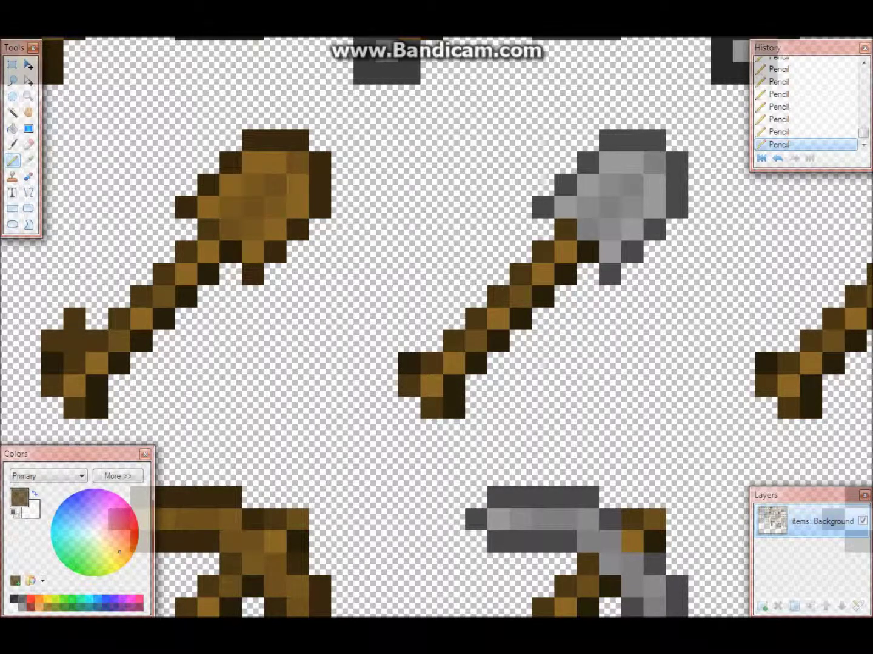
click(74, 296)
click(97, 296)
click(97, 274)
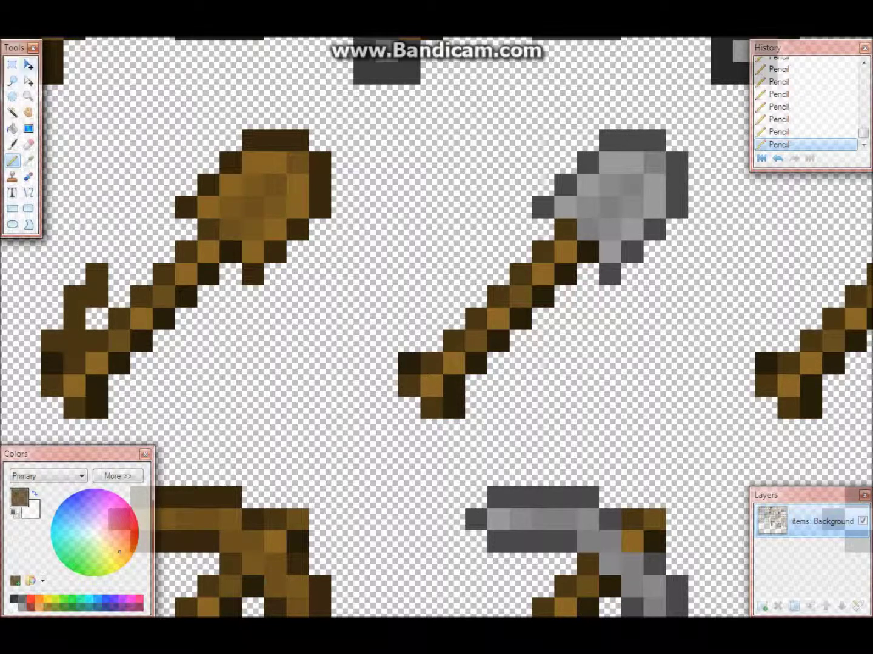
Step: Undo the last two shovel pixels and thicken the brown shape beside the lower handle with three more pixels
click(32, 0)
click(48, 3)
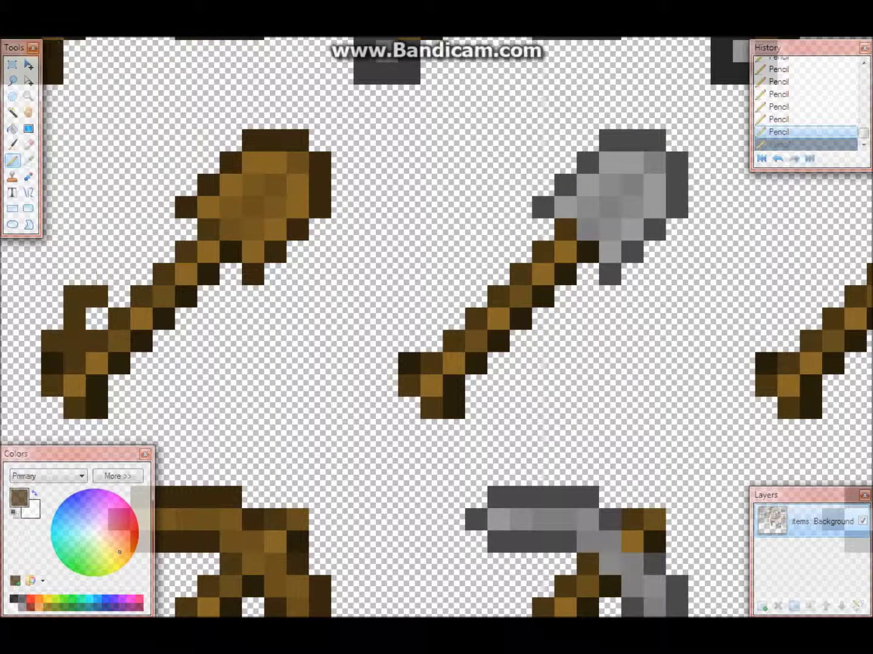
key(alt+e)
key(u)
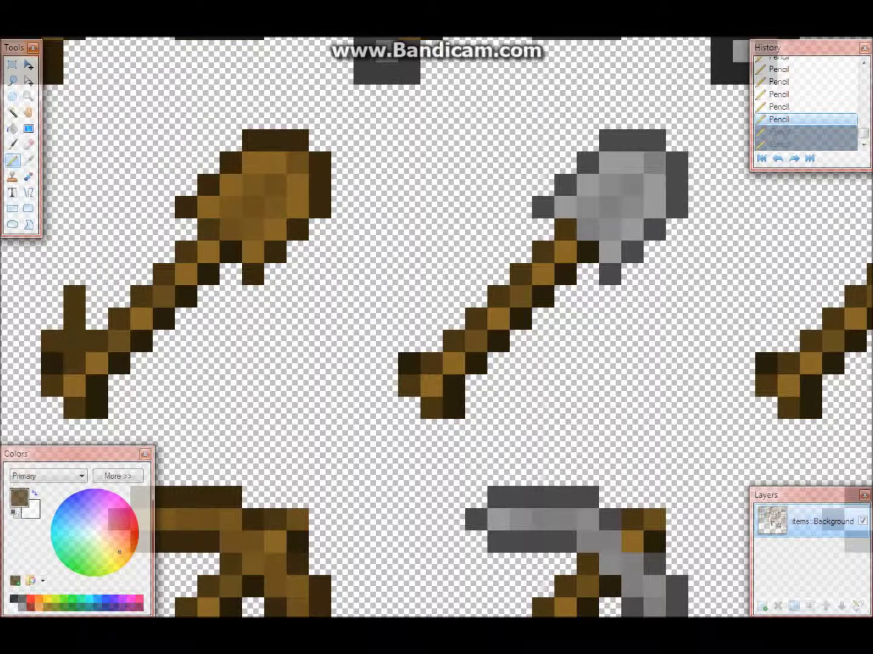
key(ctrl+y)
key(ctrl+y)
key(ctrl+y)
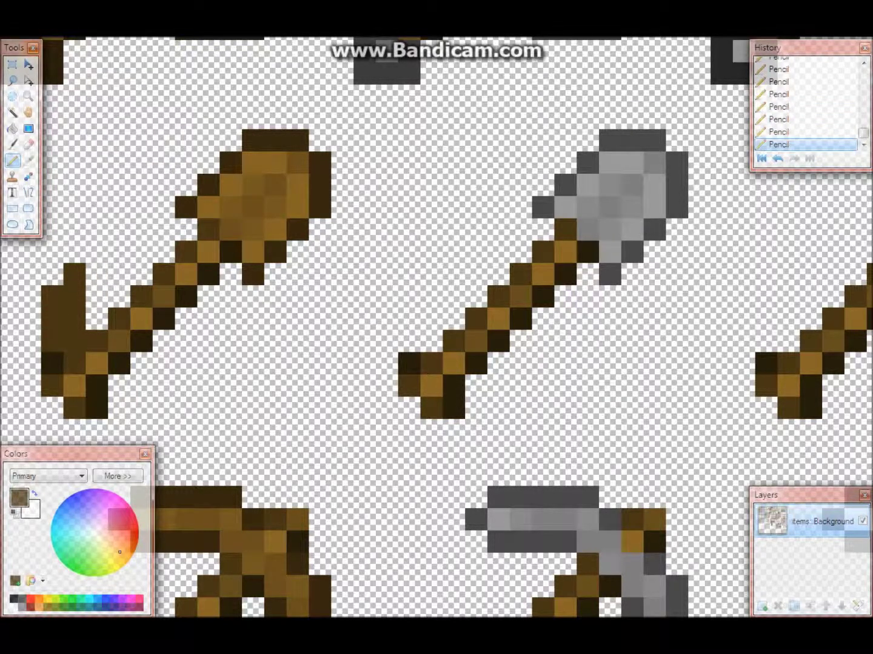
Step: Extend the dark brown shape upward in steps and across to the wooden shovel's head, filling in beside the upper handle
click(96, 274)
click(96, 251)
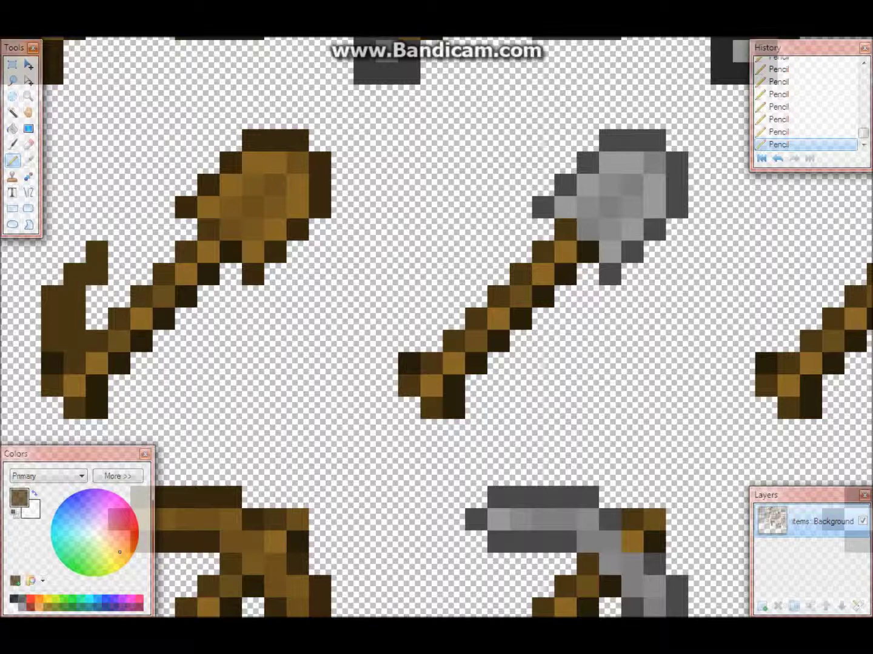
click(118, 230)
click(96, 229)
key(ctrl+y)
key(ctrl+y)
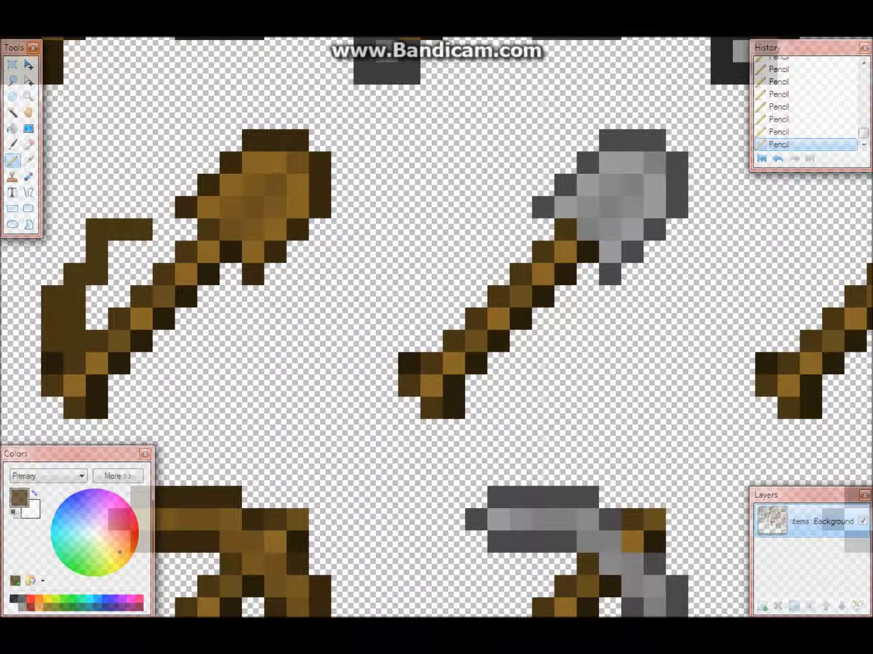
click(165, 230)
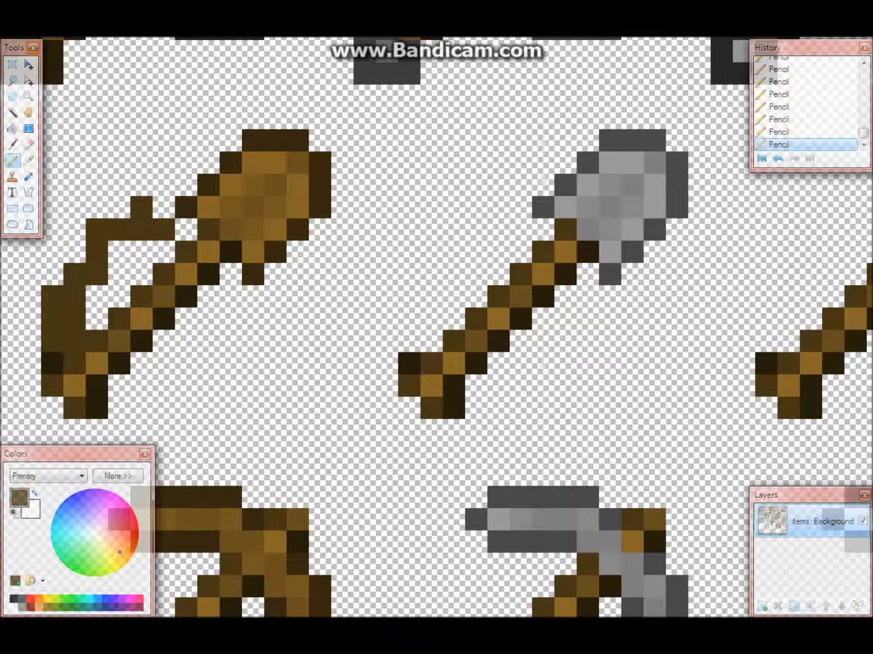
key(ctrl+y)
key(ctrl+y)
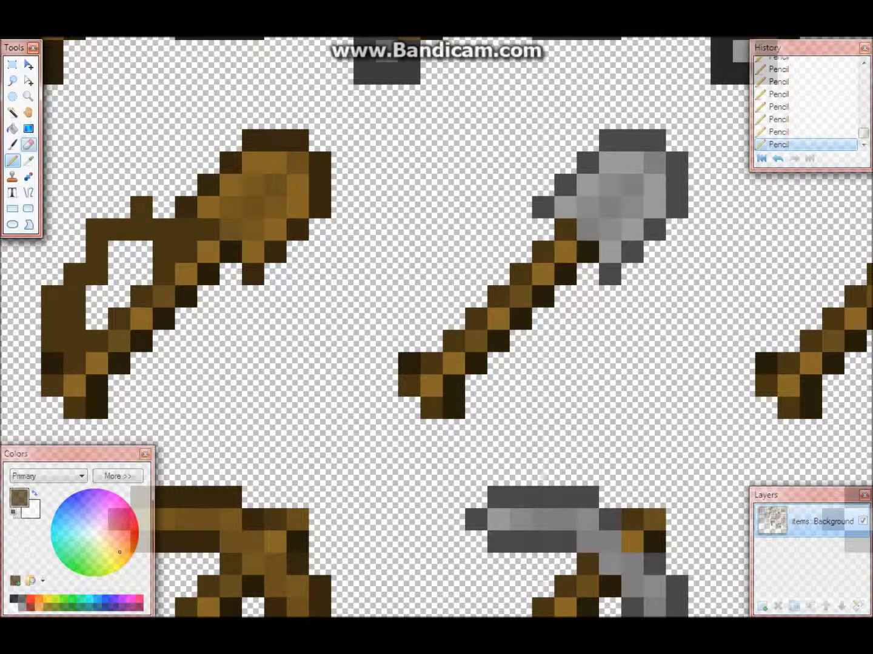
Step: Erase the brown shape added beside the wooden shovel and repaint the faded pixel on its upper handle in dark brown
click(29, 144)
mouse_move(131, 206)
mouse_down()
mouse_move(96, 231)
mouse_move(97, 272)
mouse_move(73, 273)
mouse_move(73, 296)
mouse_move(52, 296)
mouse_move(54, 319)
mouse_move(73, 319)
mouse_move(54, 340)
mouse_move(74, 341)
mouse_move(56, 323)
mouse_up()
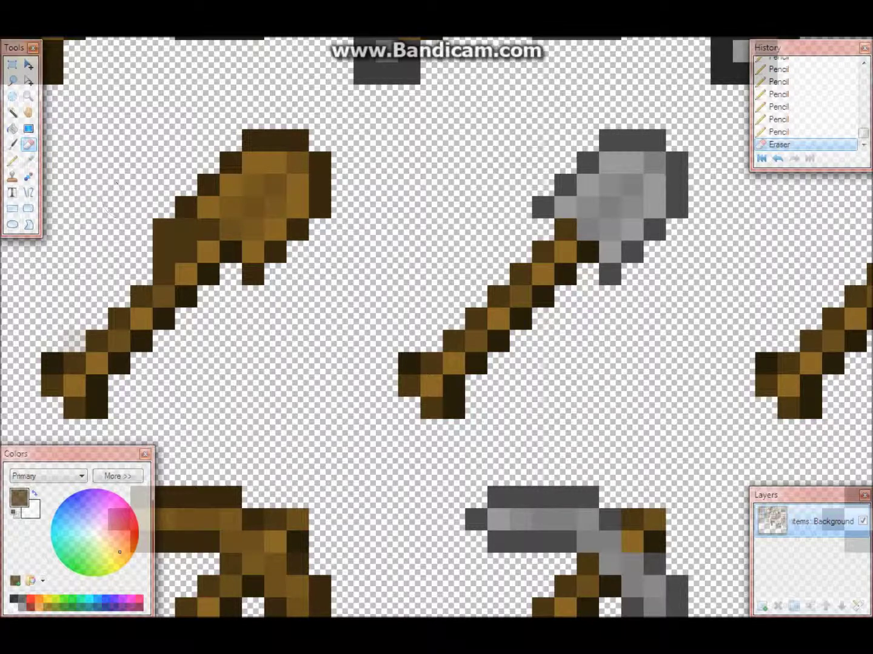
mouse_move(164, 237)
mouse_down()
mouse_move(156, 249)
mouse_move(184, 230)
mouse_move(174, 229)
mouse_up()
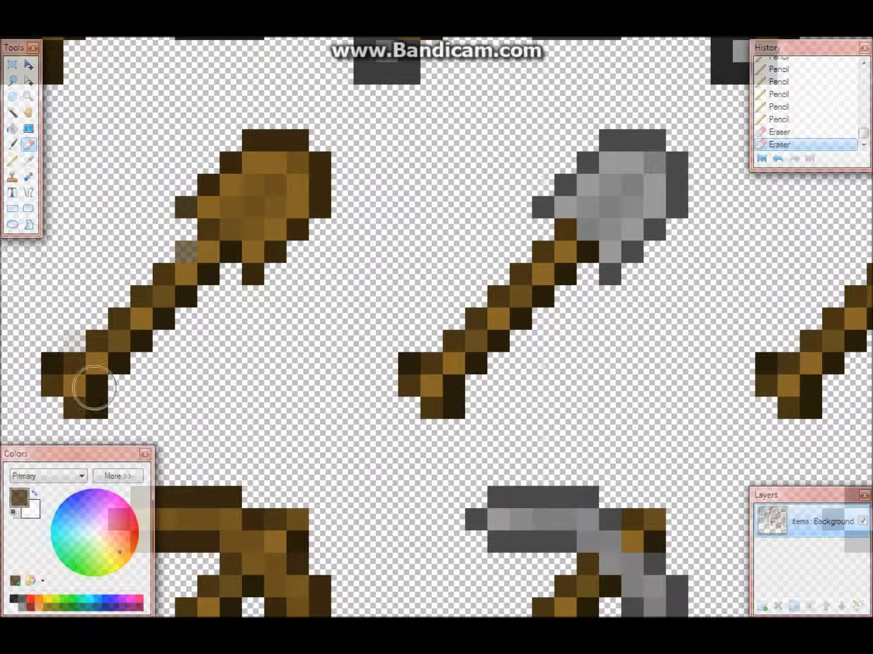
click(12, 162)
click(186, 251)
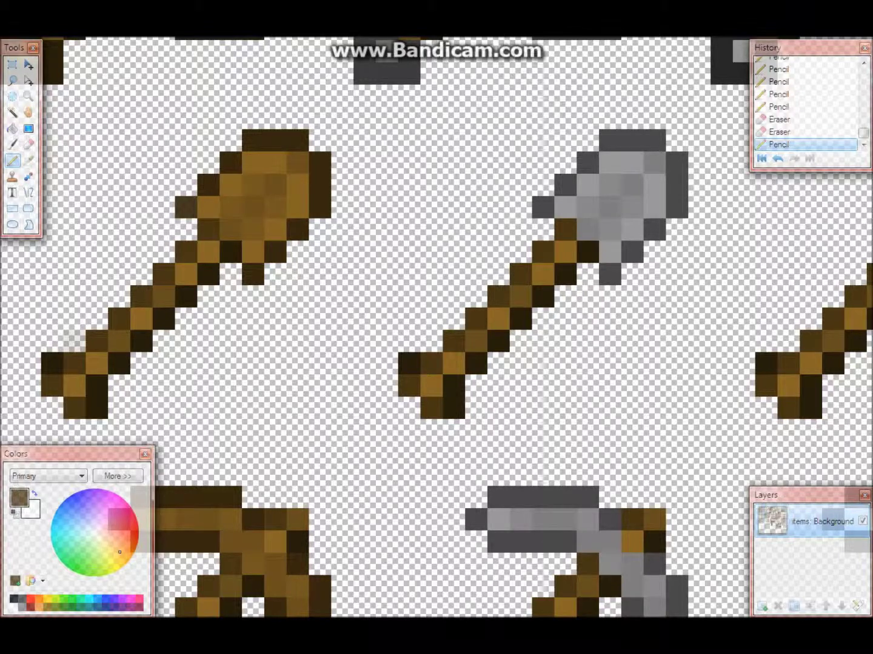
scroll(436, 328, up, 6)
scroll(436, 328, down, 1)
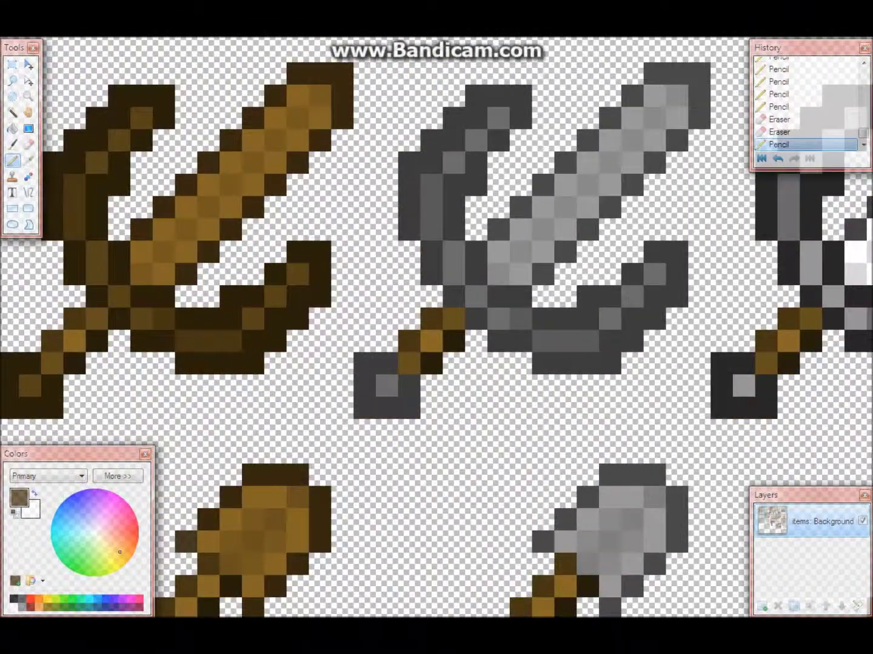
Step: Mix the bright red D90000 and pencil one pixel on each guard tip and at the guard's centre of the wooden sword
drag(128, 537, 134, 541)
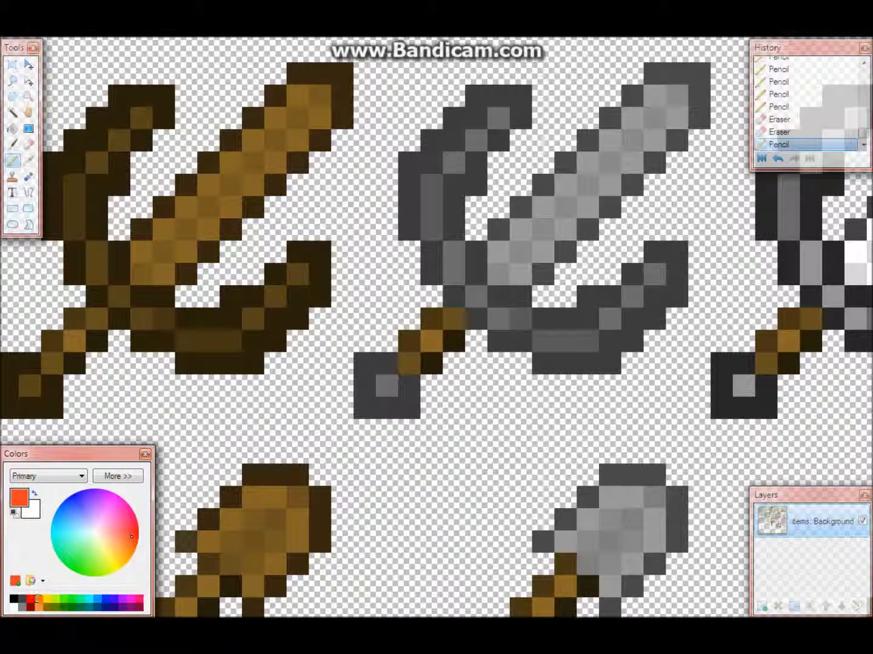
click(31, 608)
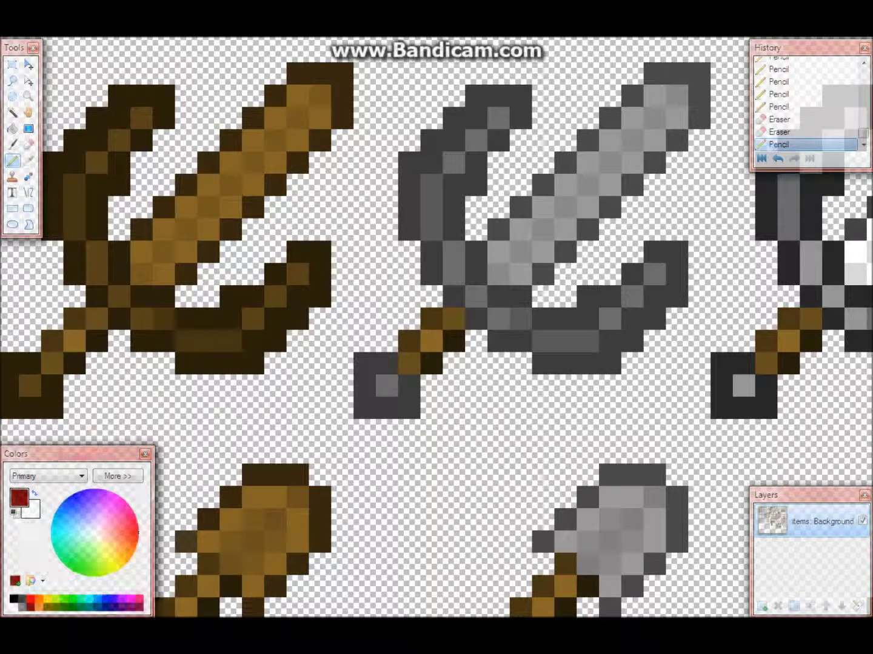
click(118, 476)
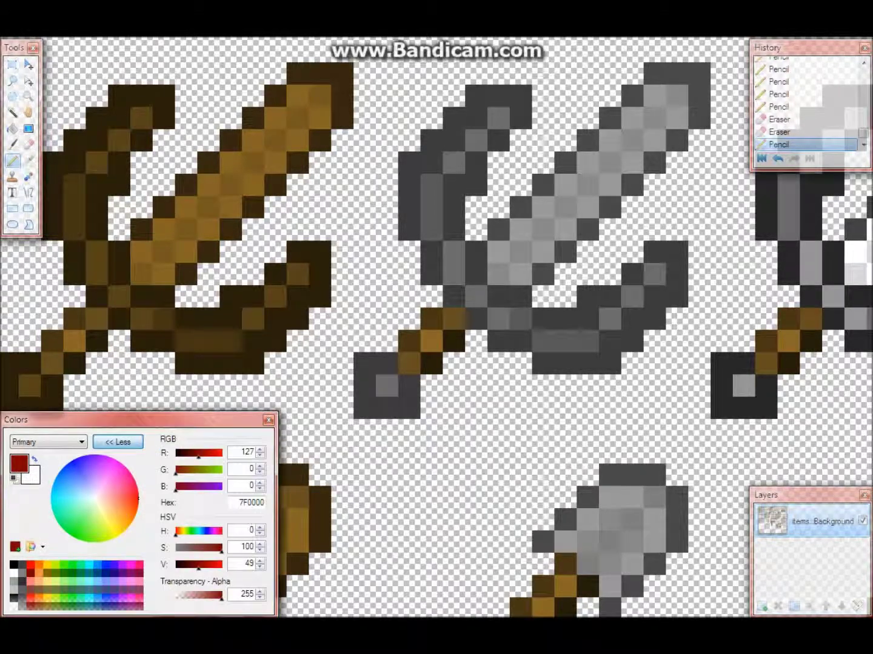
drag(199, 455, 215, 455)
click(298, 274)
click(119, 296)
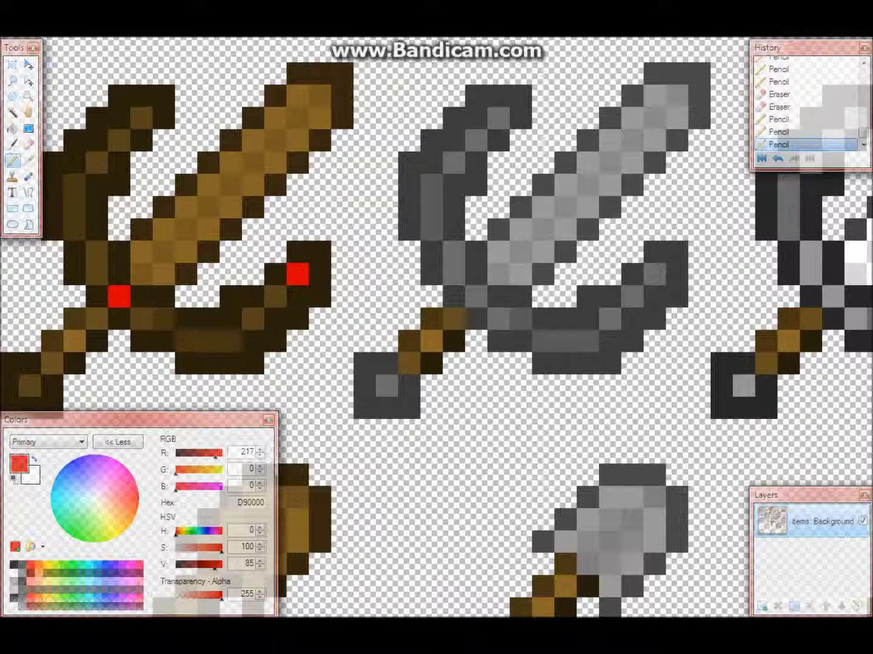
click(141, 117)
Step: Pencil the same red pixels on both guard tips and the guard's centre of the stone and iron swords
click(498, 117)
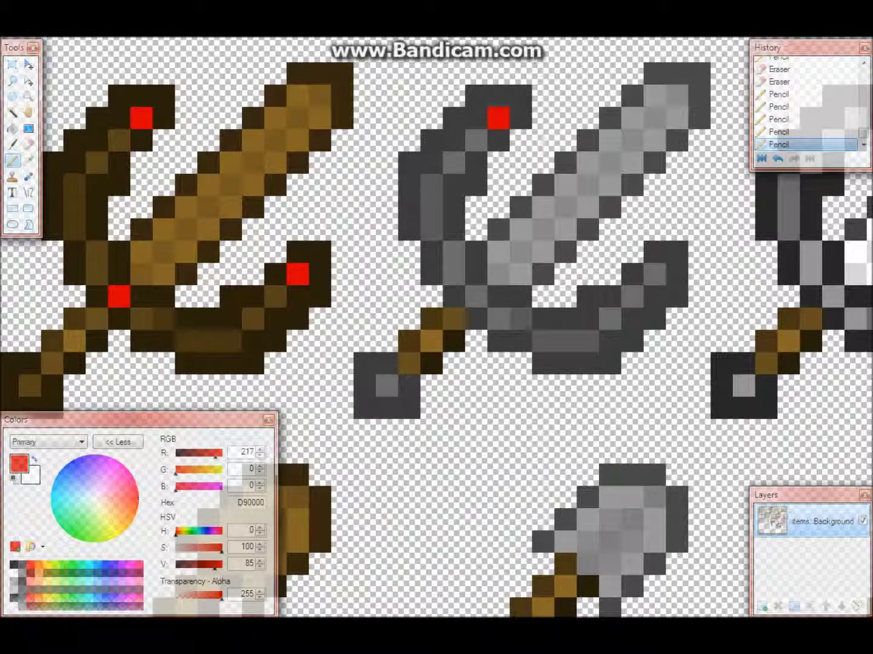
click(655, 274)
click(477, 297)
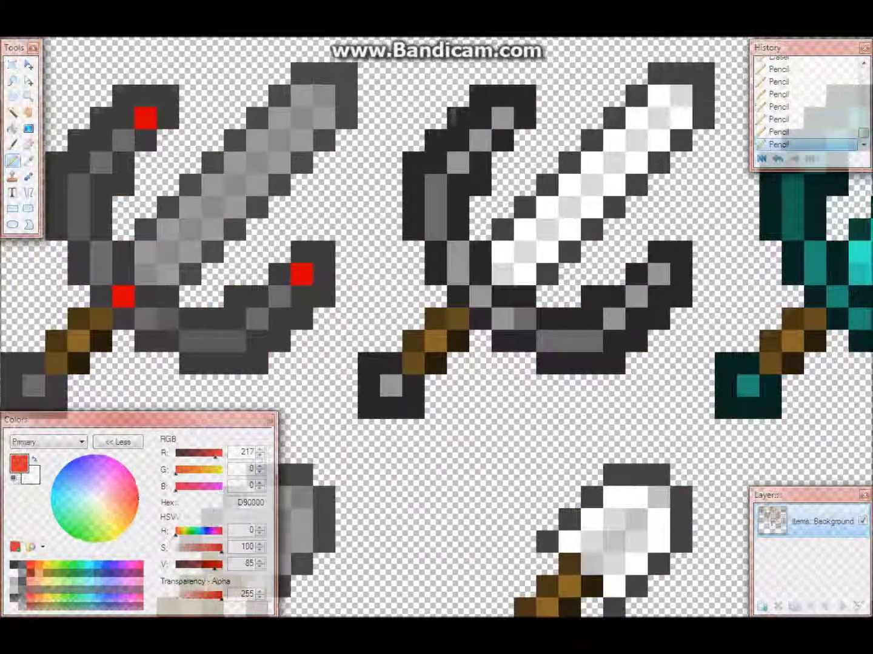
scroll(437, 327, right, 1)
click(497, 117)
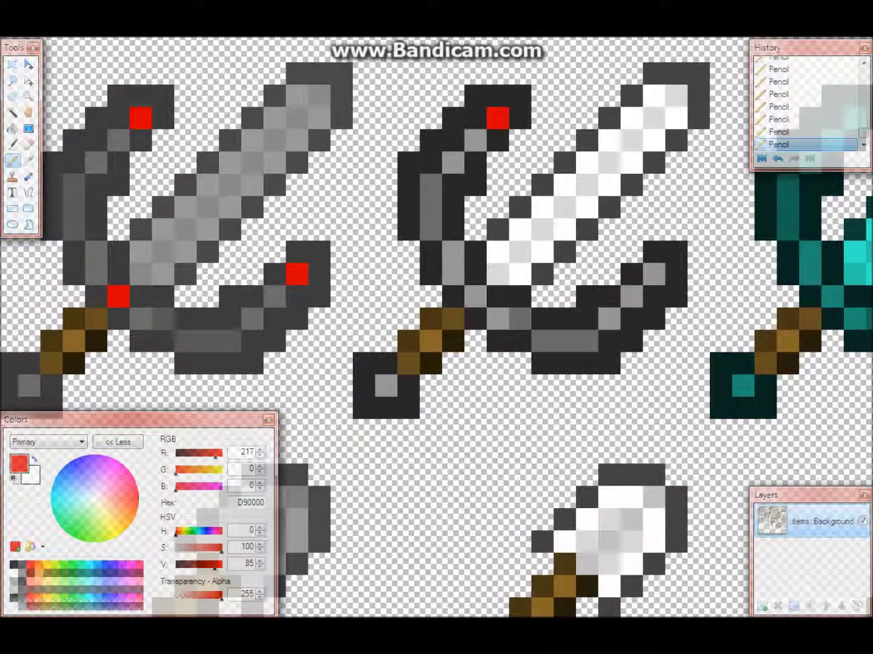
click(475, 298)
click(653, 274)
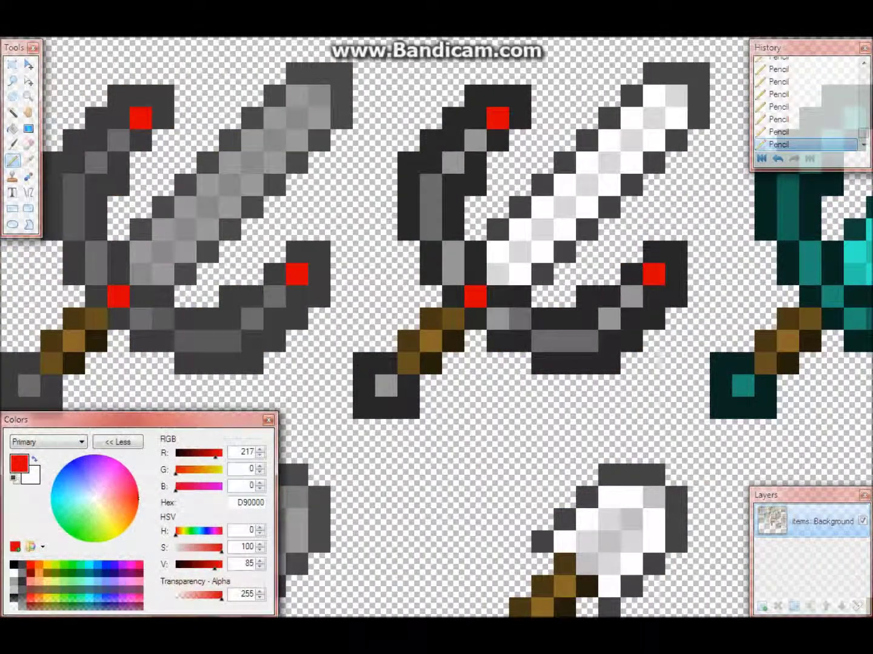
Step: Pencil the same red pixels on both guard tips and the guard's centre of the diamond and gold swords
scroll(437, 327, right, 10)
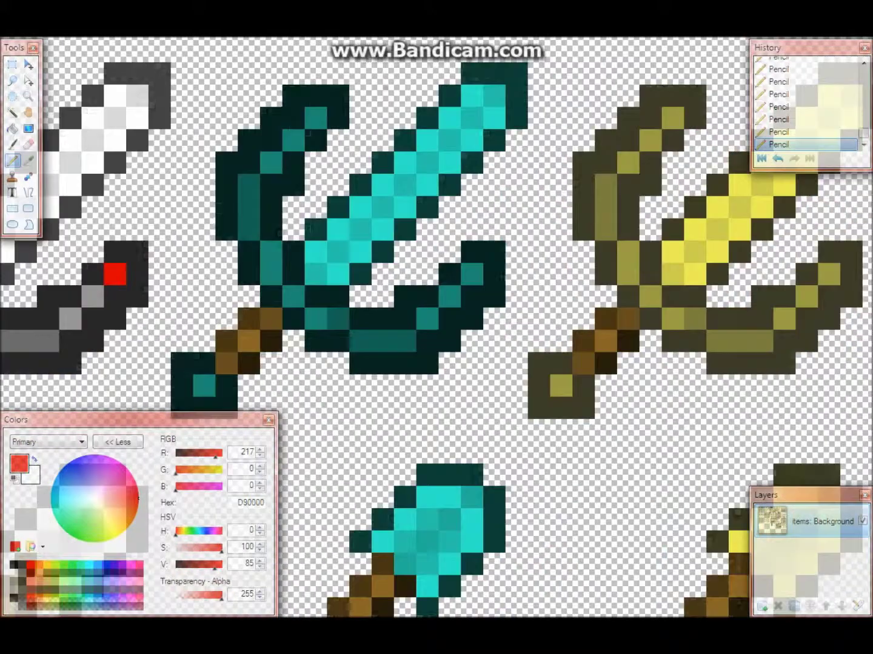
click(316, 118)
click(293, 296)
click(470, 275)
scroll(437, 328, right, 15)
scroll(437, 328, left, 15)
click(432, 118)
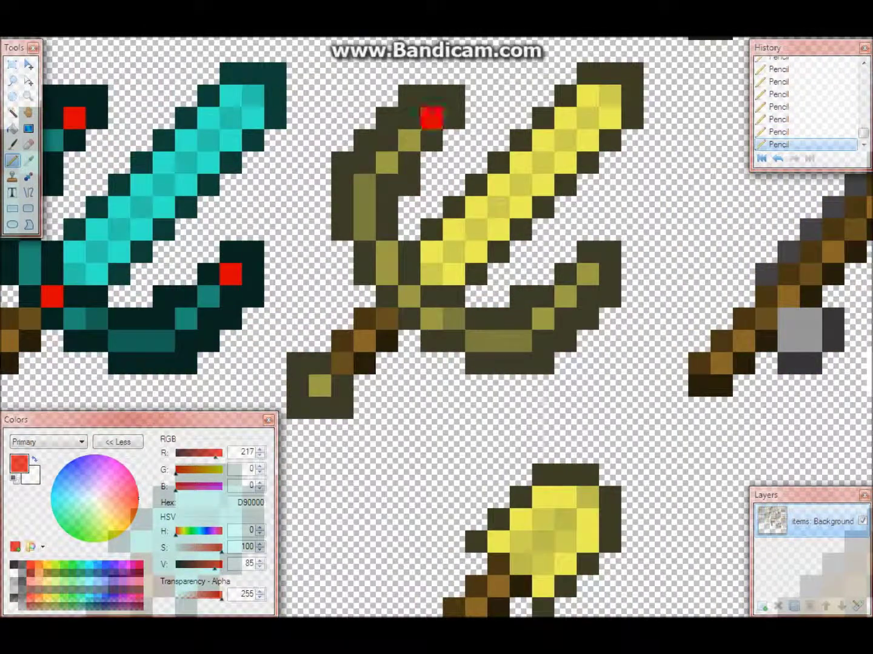
click(409, 295)
click(587, 275)
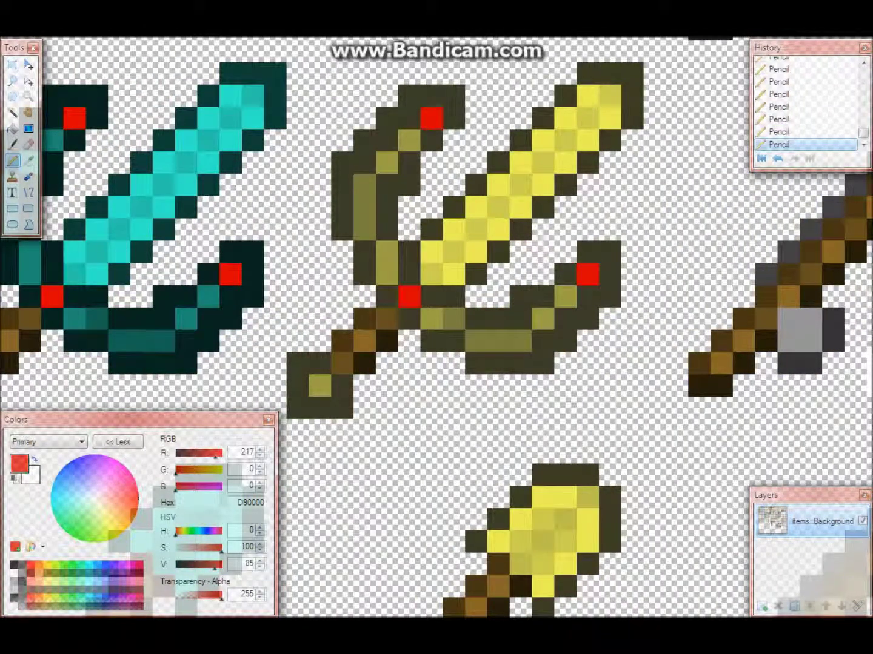
Step: Pick the green 24D800 and recolour the centre pixel of the pommel on all five swords, from wood to gold
scroll(436, 327, left, 15)
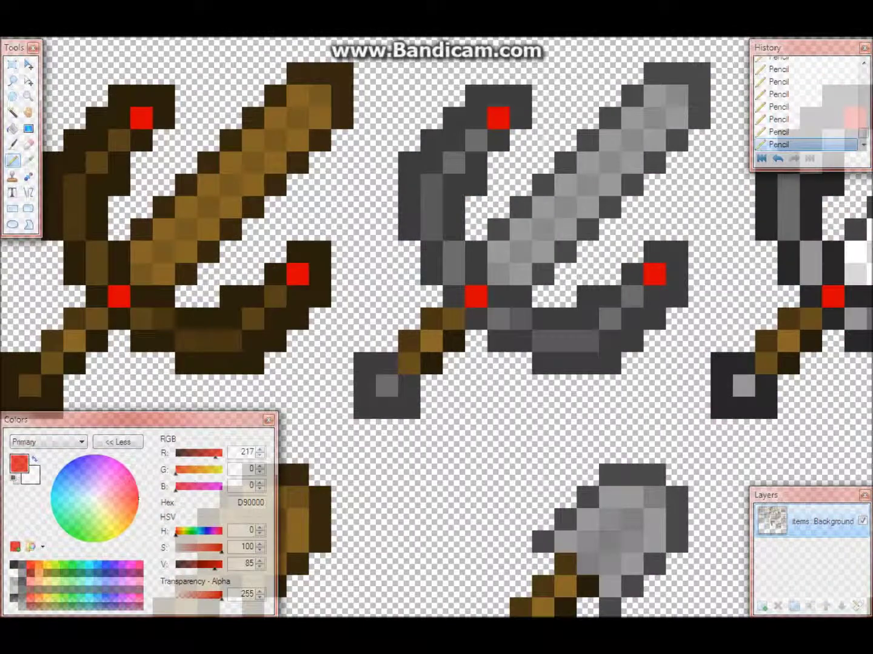
mouse_move(116, 533)
mouse_down()
mouse_move(89, 541)
mouse_move(69, 535)
mouse_move(79, 540)
mouse_up()
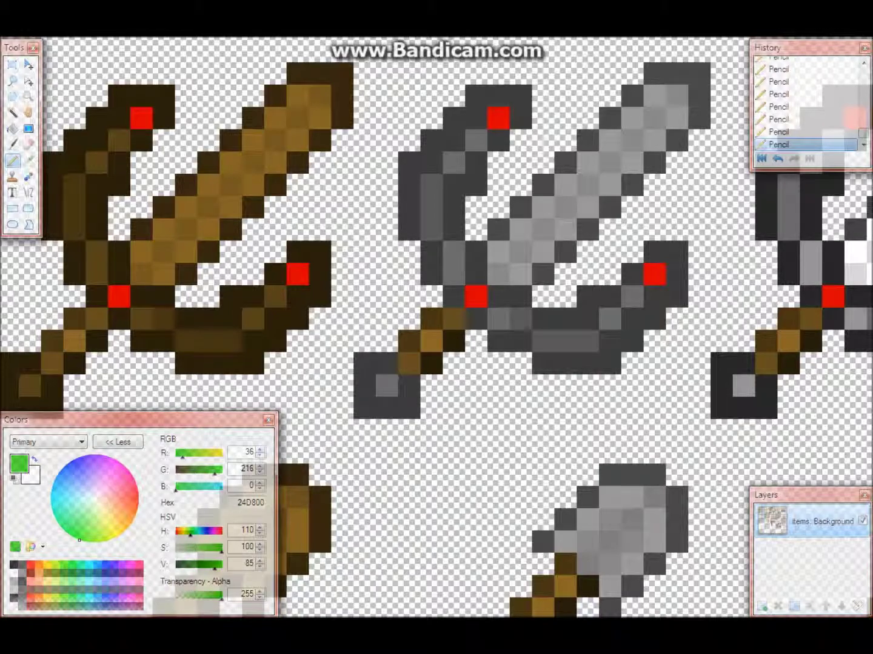
click(30, 386)
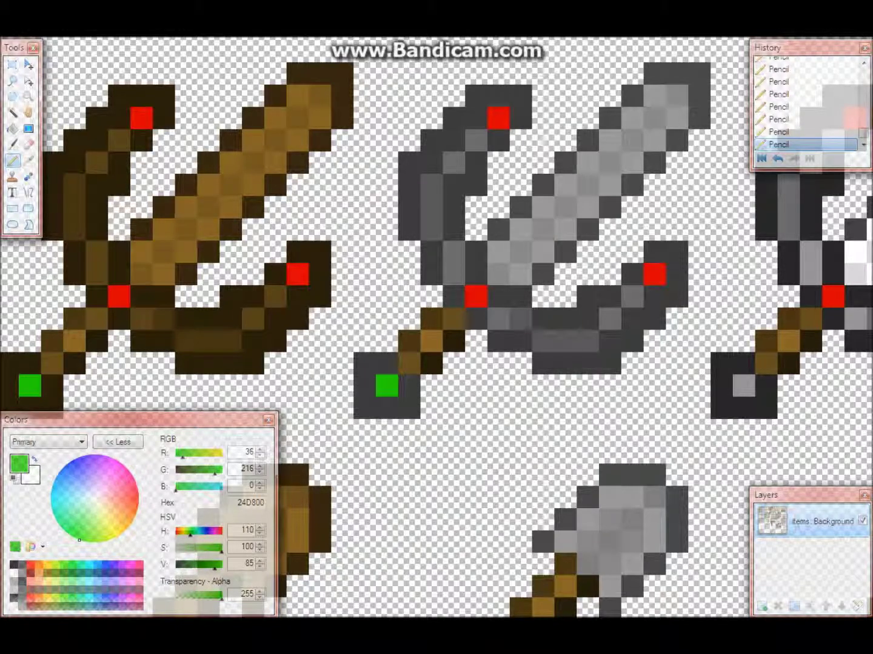
click(744, 386)
scroll(437, 327, right, 15)
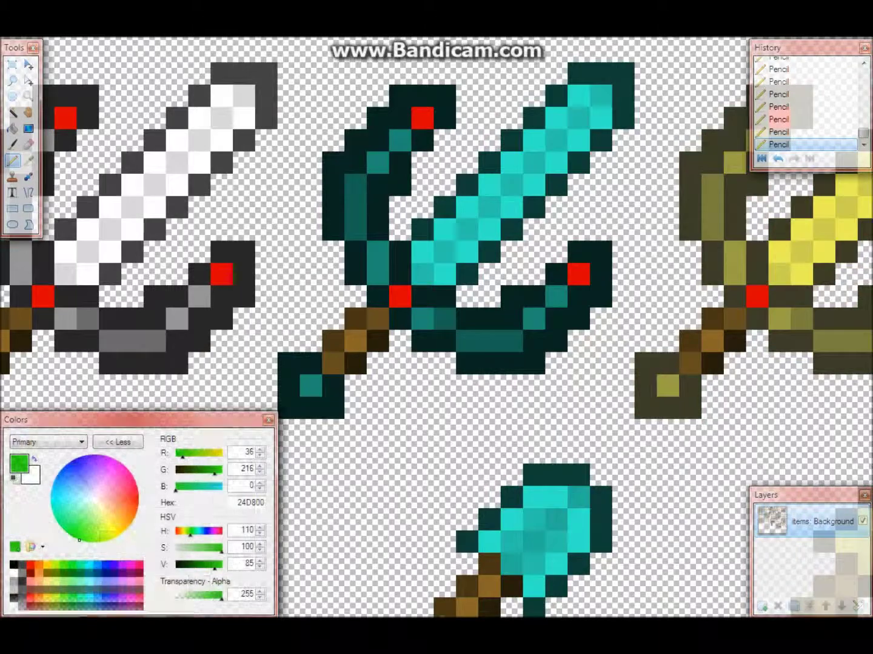
click(311, 385)
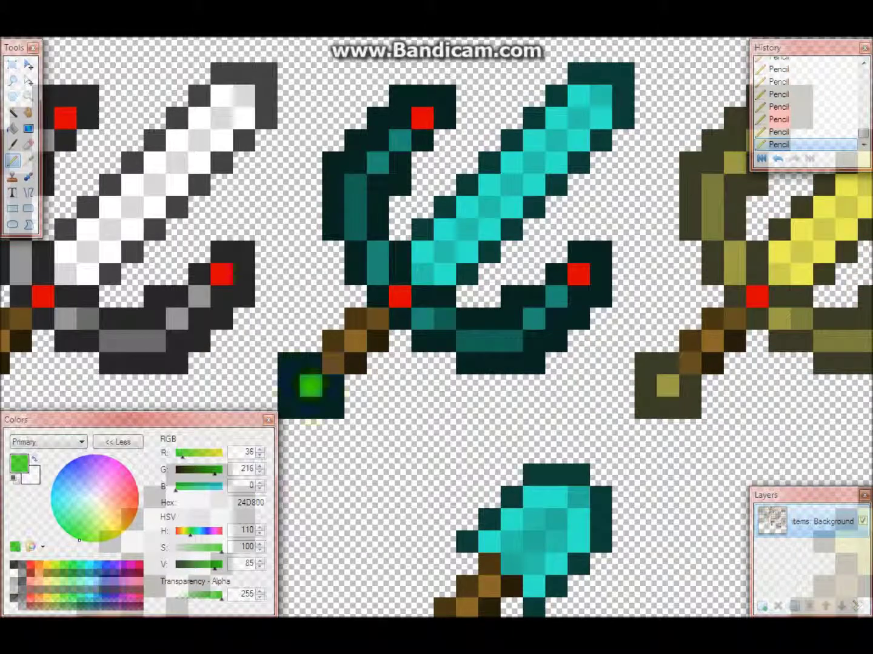
click(667, 386)
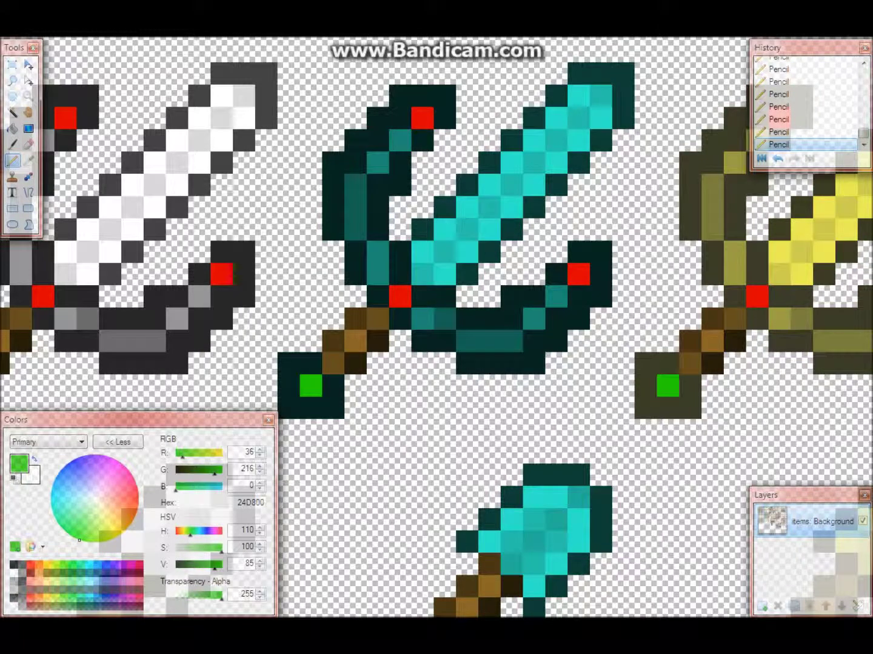
Step: Set the primary colour's green value to 217, making the colour 24D900
mouse_move(215, 471)
mouse_down()
mouse_move(204, 471)
mouse_move(216, 472)
mouse_up()
scroll(436, 327, left, 5)
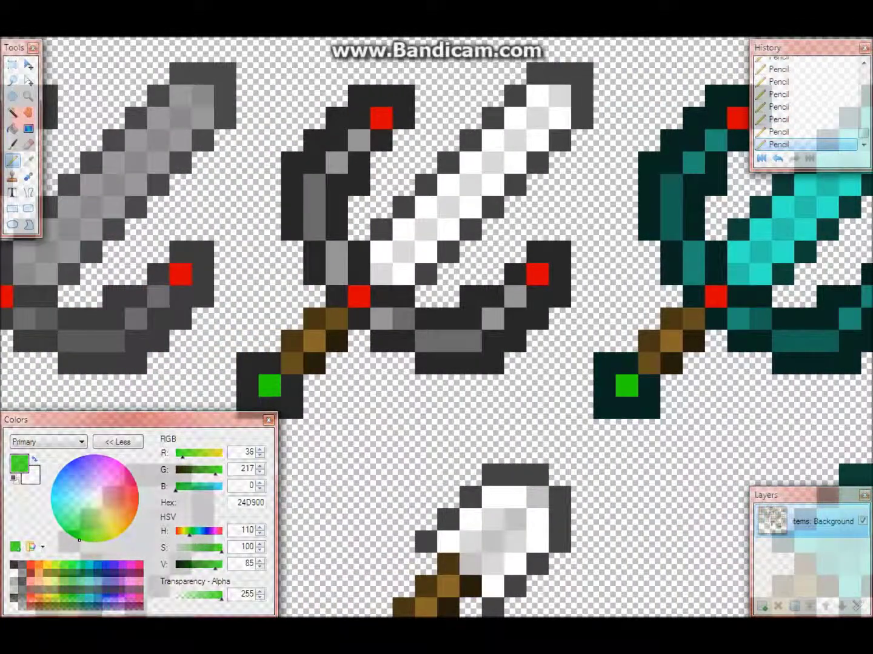
scroll(436, 327, left, 1)
scroll(437, 327, left, 7)
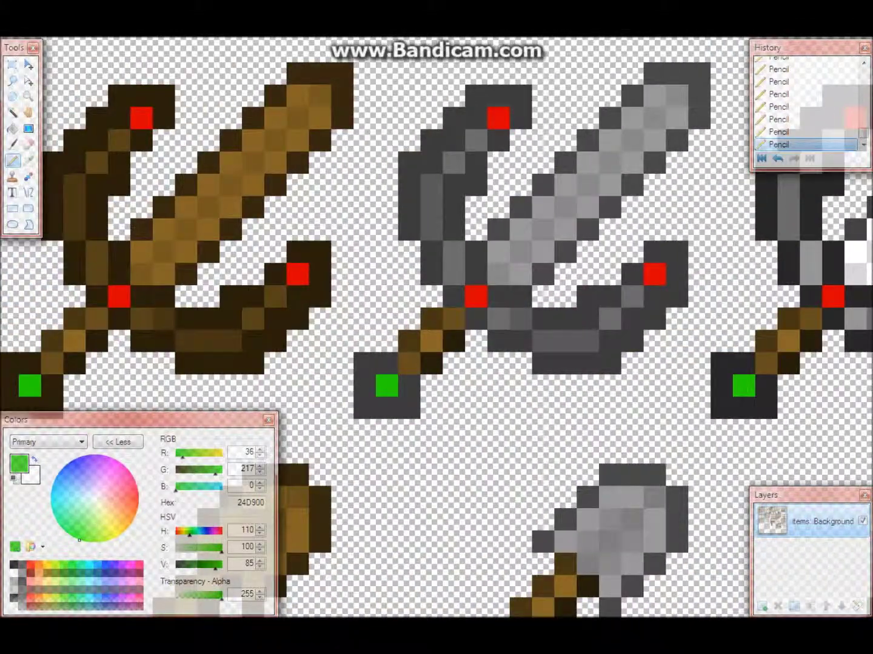